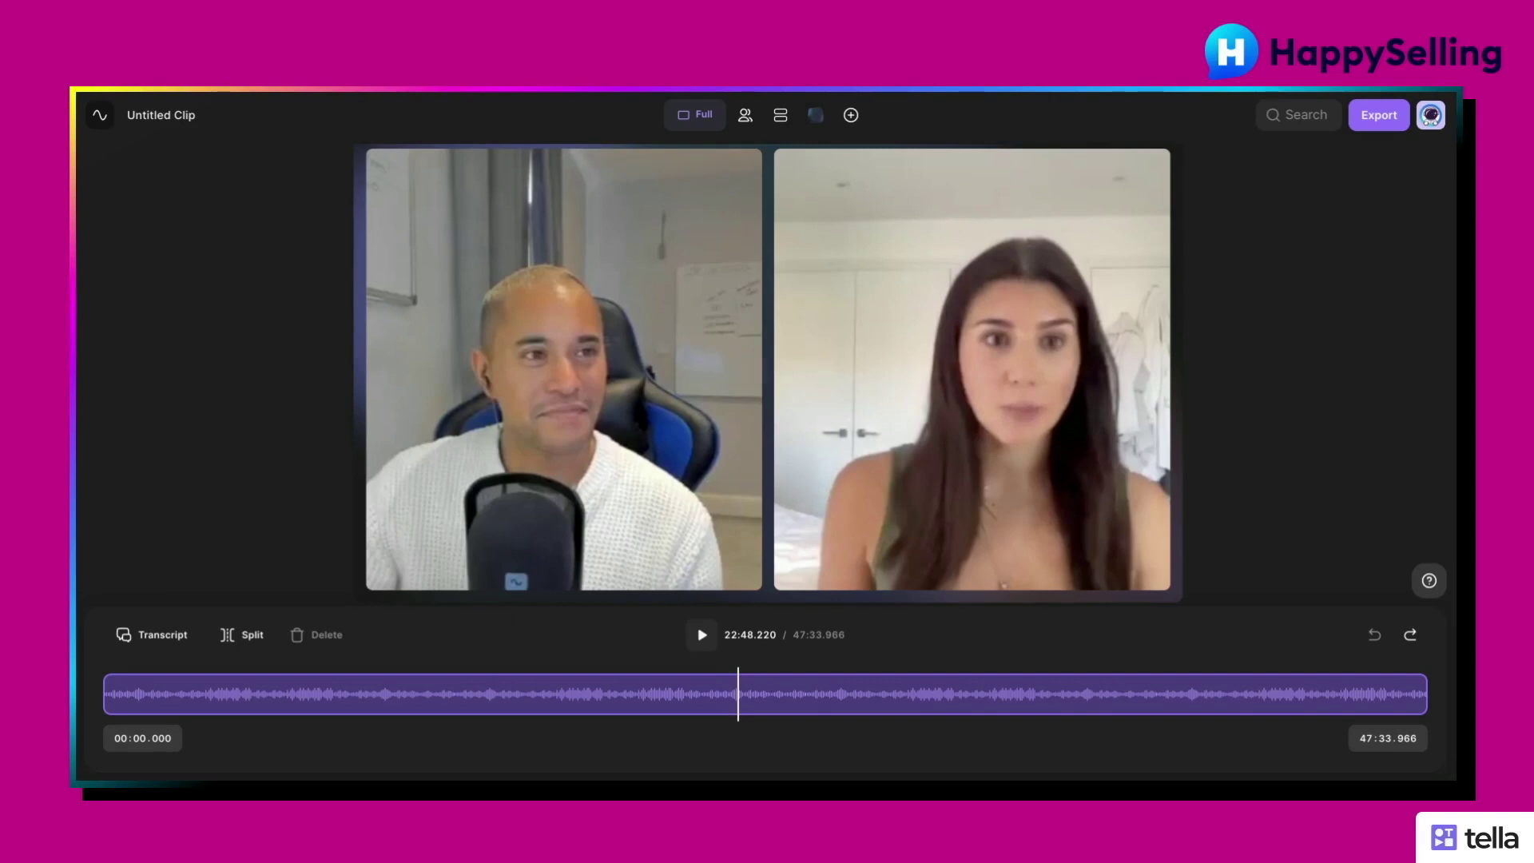
- Display the speaker-labelled, timestamped transcript panel beside the interview recording
left_click(146, 641)
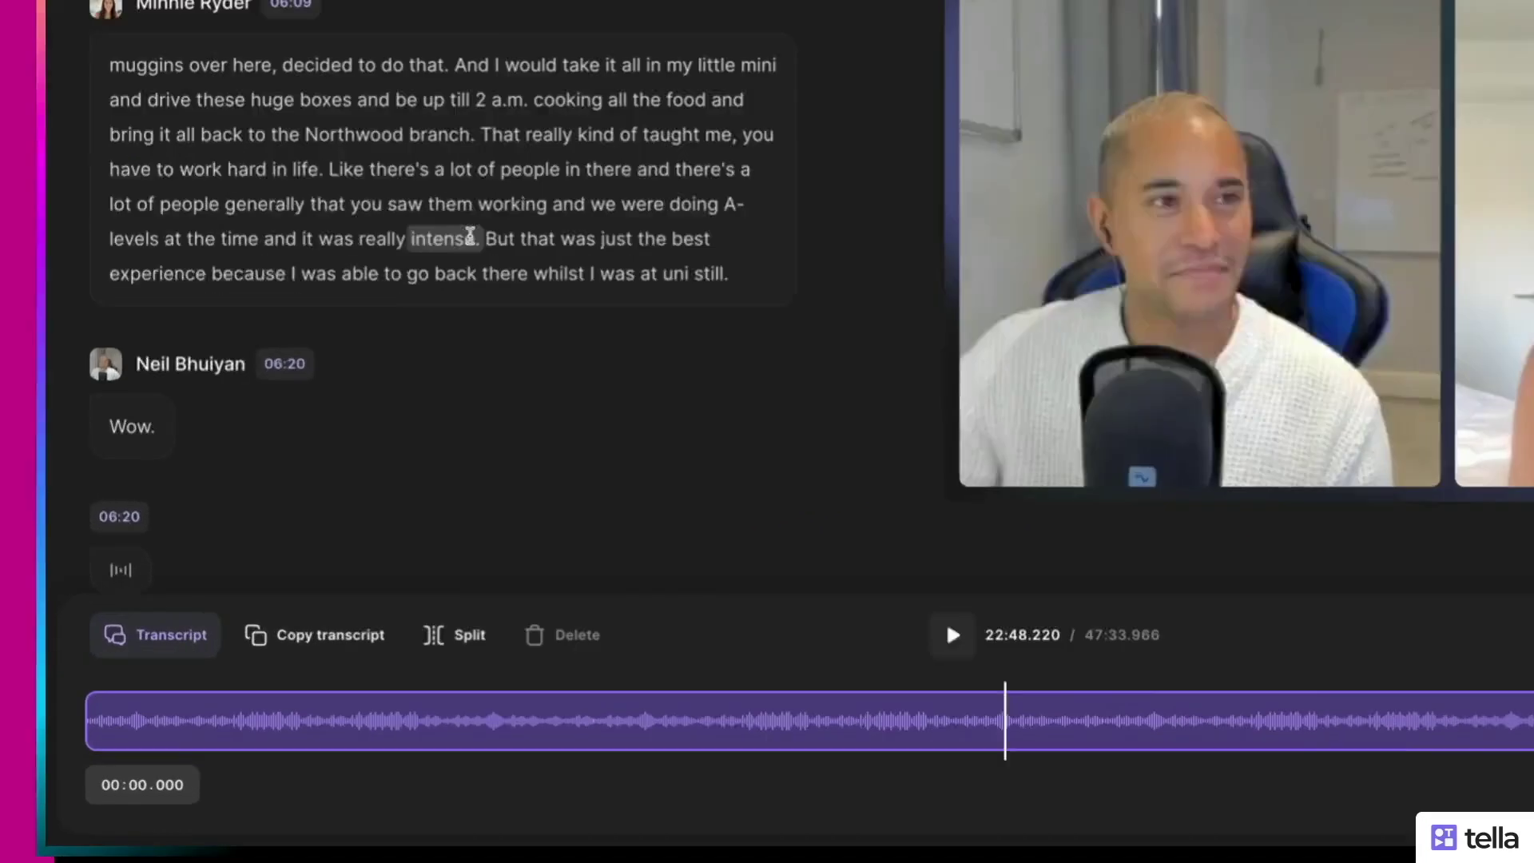
- Scroll to the transcript's top and select the intro from 'So if' to 'this guest'
scroll(369, 358, "up", 10)
scroll(594, 84, "up", 15)
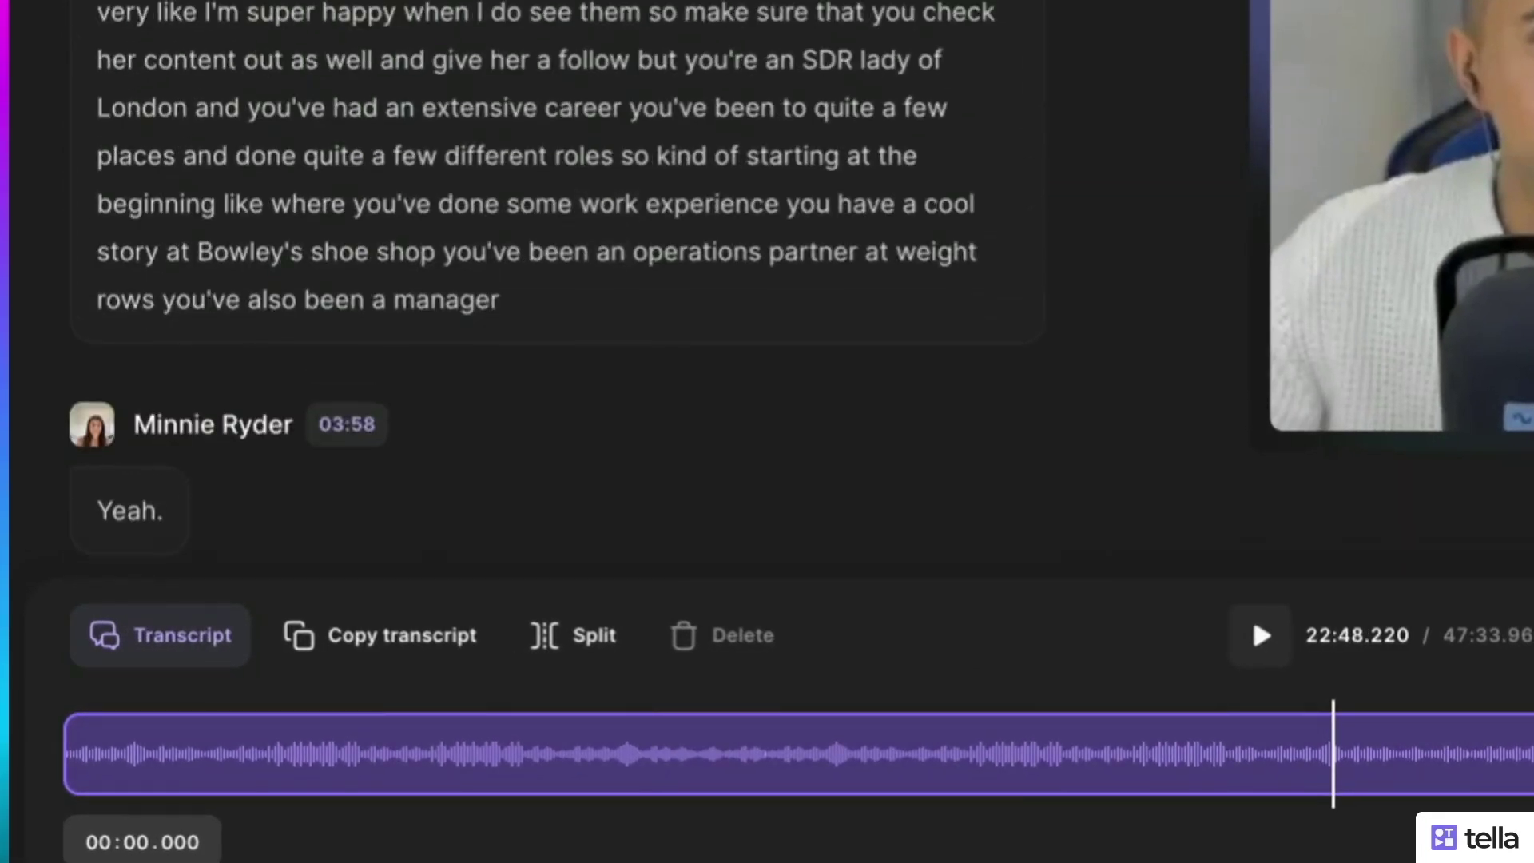
scroll(531, 27, "up", 3)
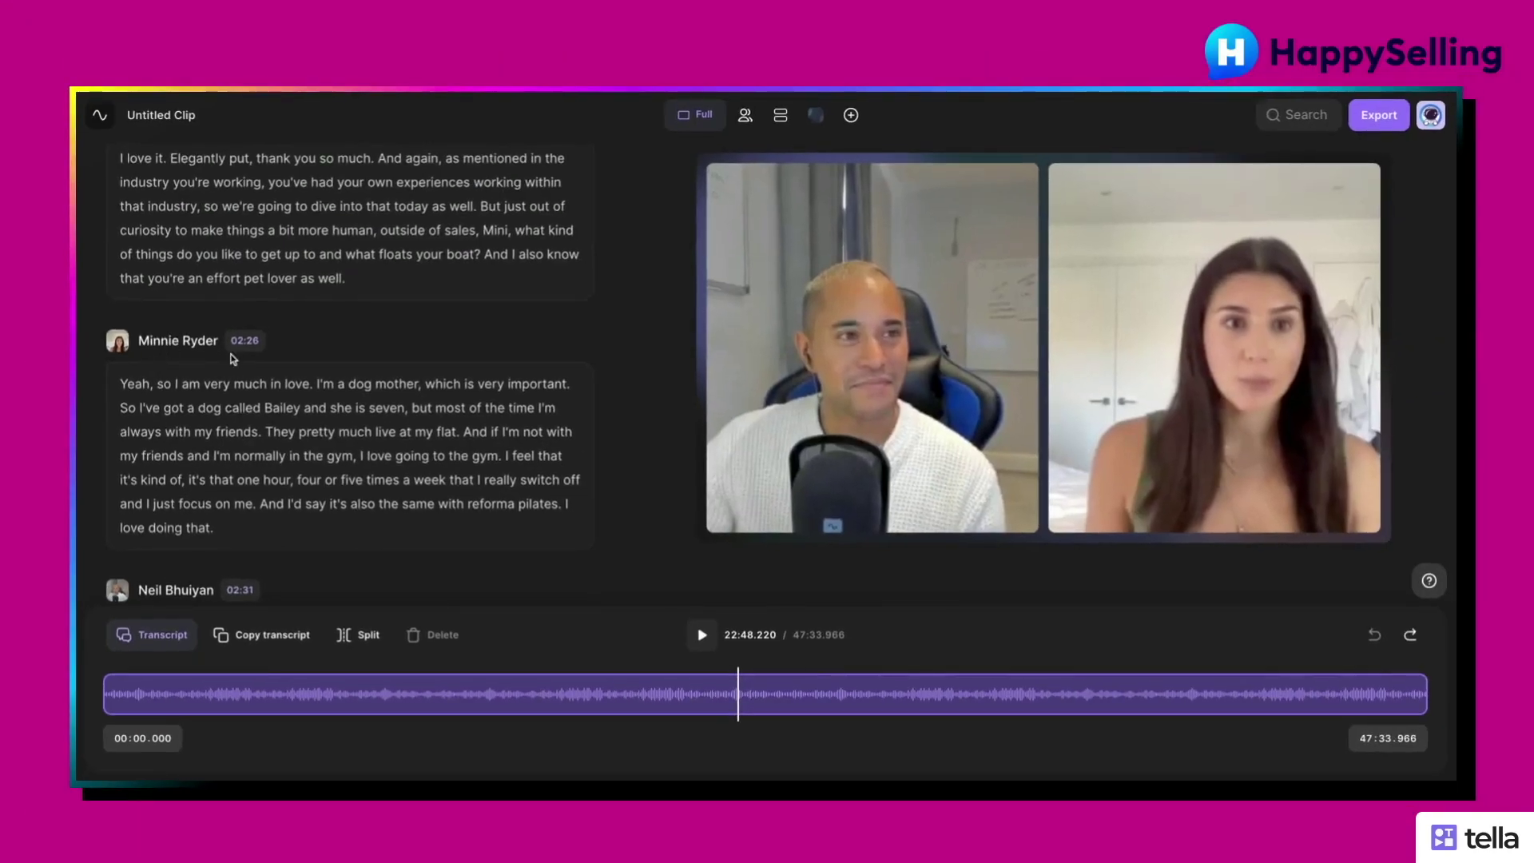
scroll(240, 352, "up", 15)
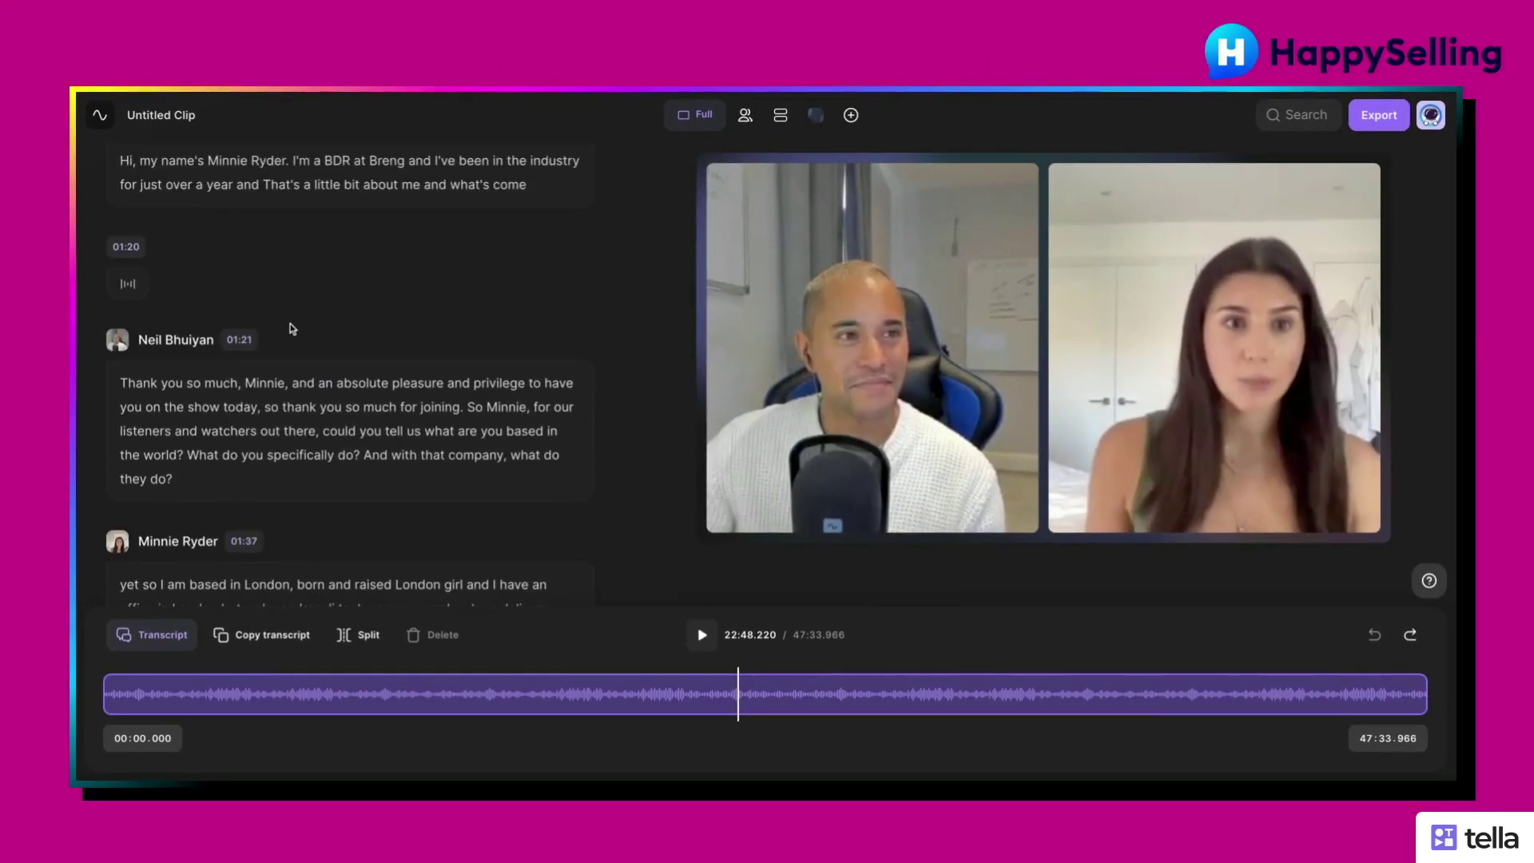
scroll(288, 328, "up", 3)
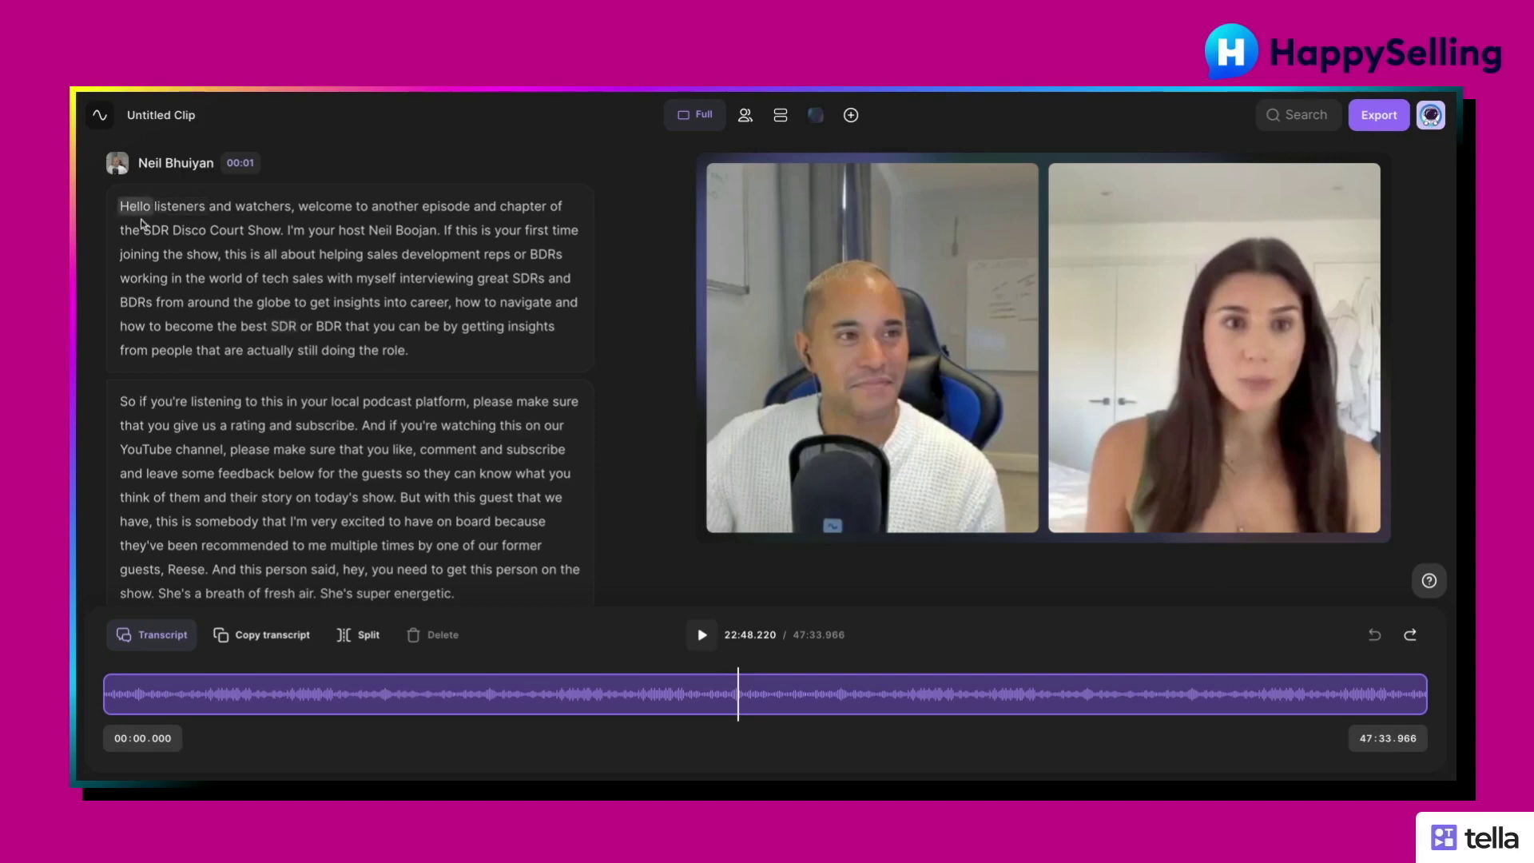
scroll(164, 269, "down", 4)
scroll(163, 269, "up", 3)
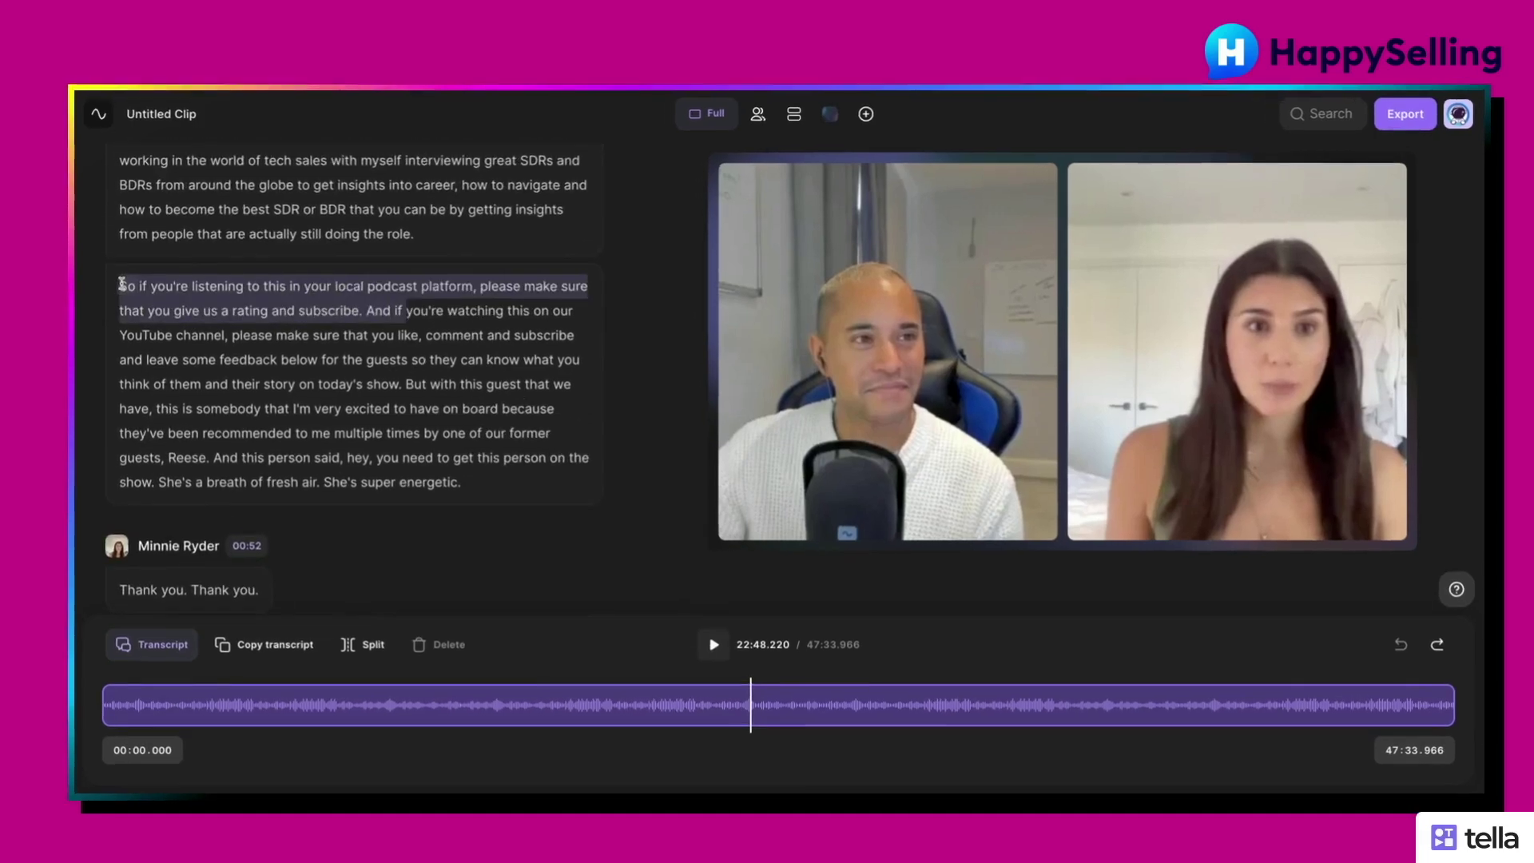
left_click_drag(121, 283, 520, 383)
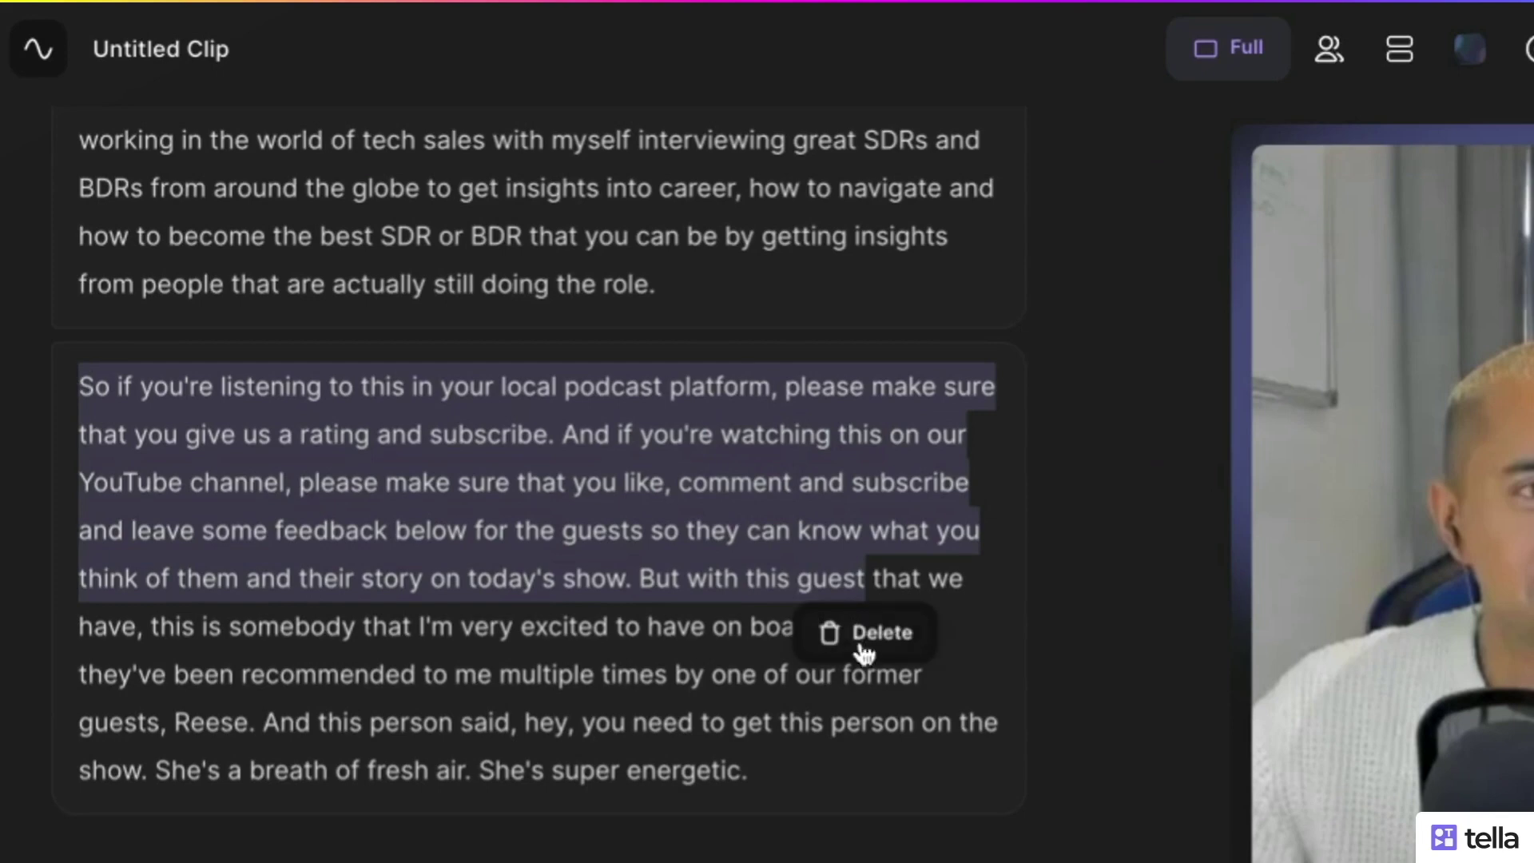
- Delete the subscribe plug and everything up to 'But just', shortening the clip to 45:17.653
left_click(867, 652)
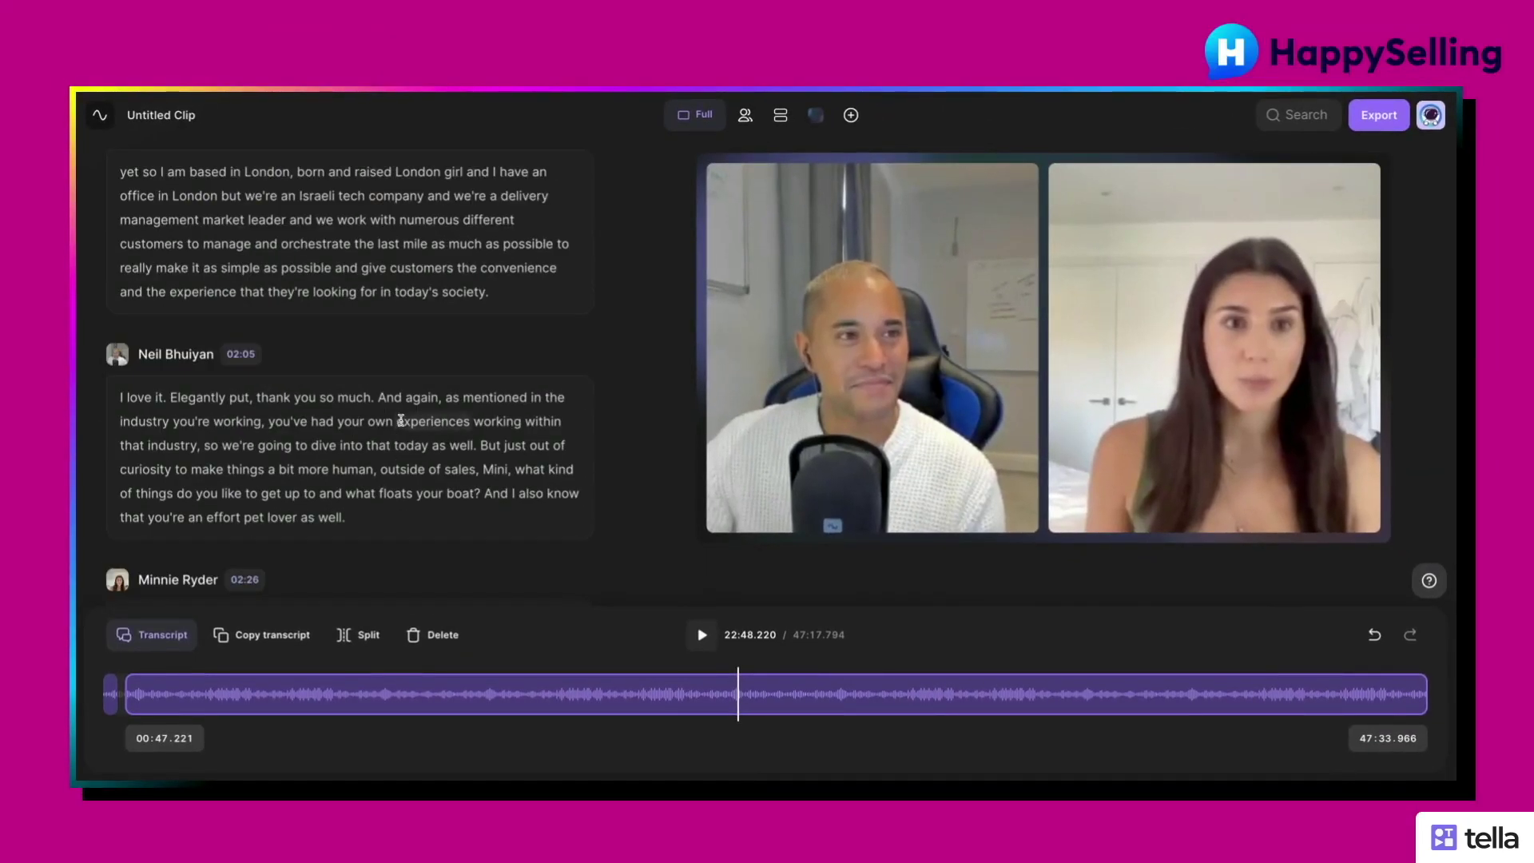
left_click(410, 445)
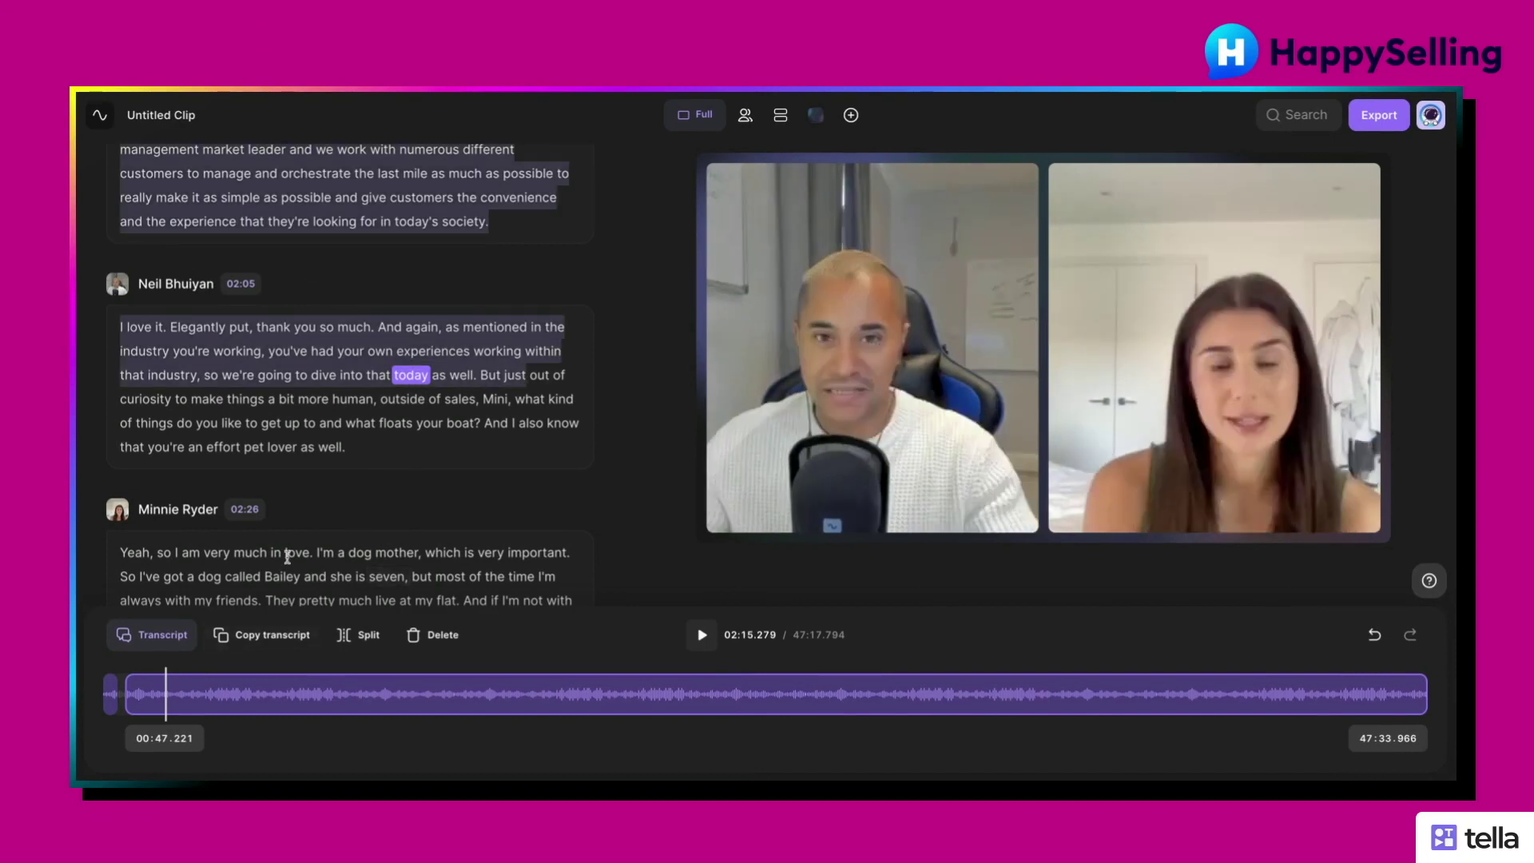
left_click(442, 639)
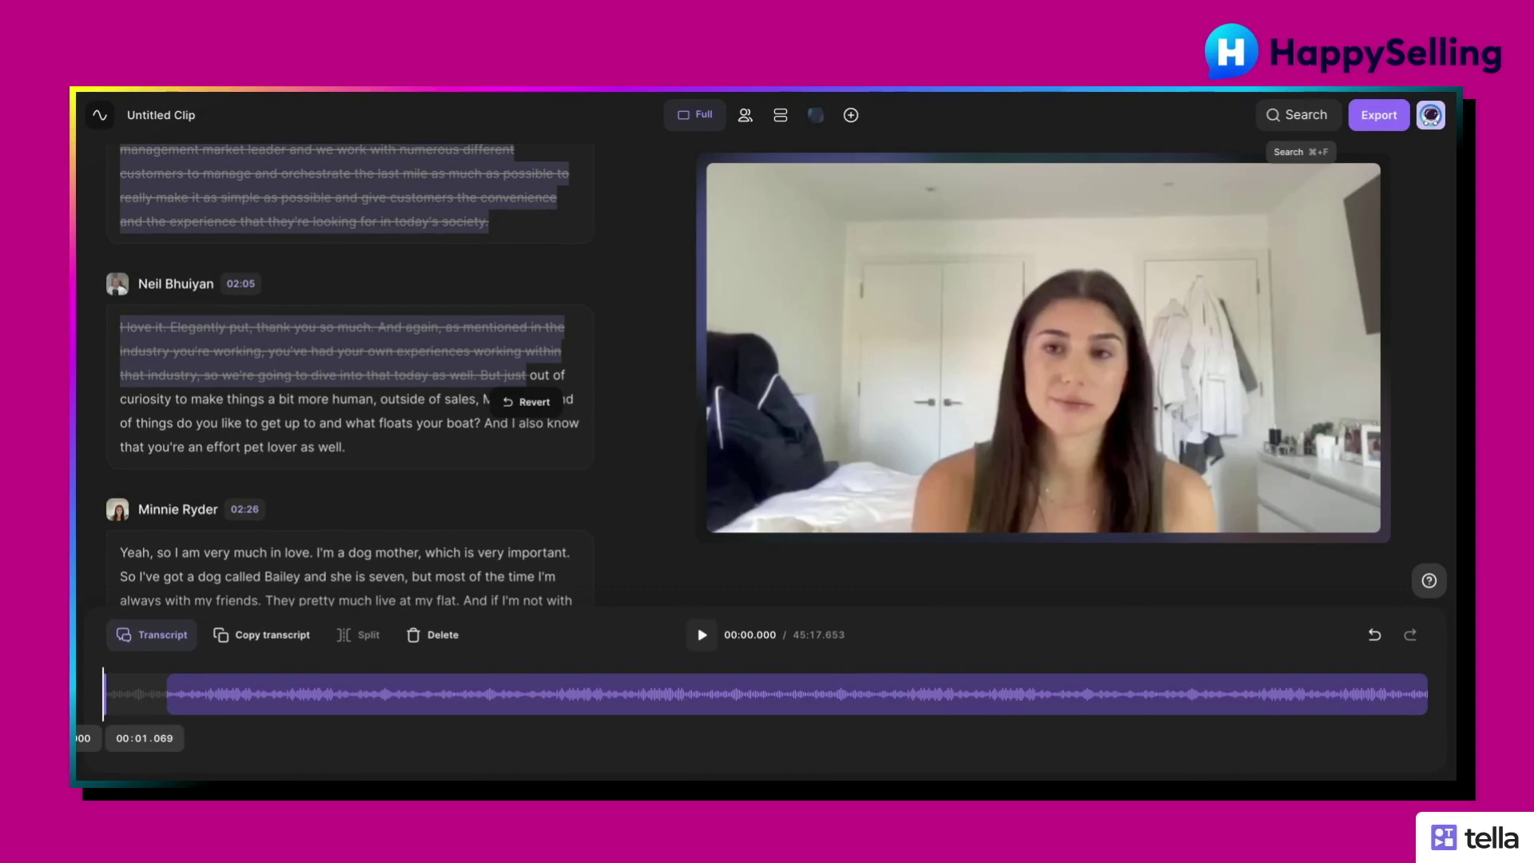
- Search the transcript for 'spray' and jump to its match at 25:51
left_click(1295, 116)
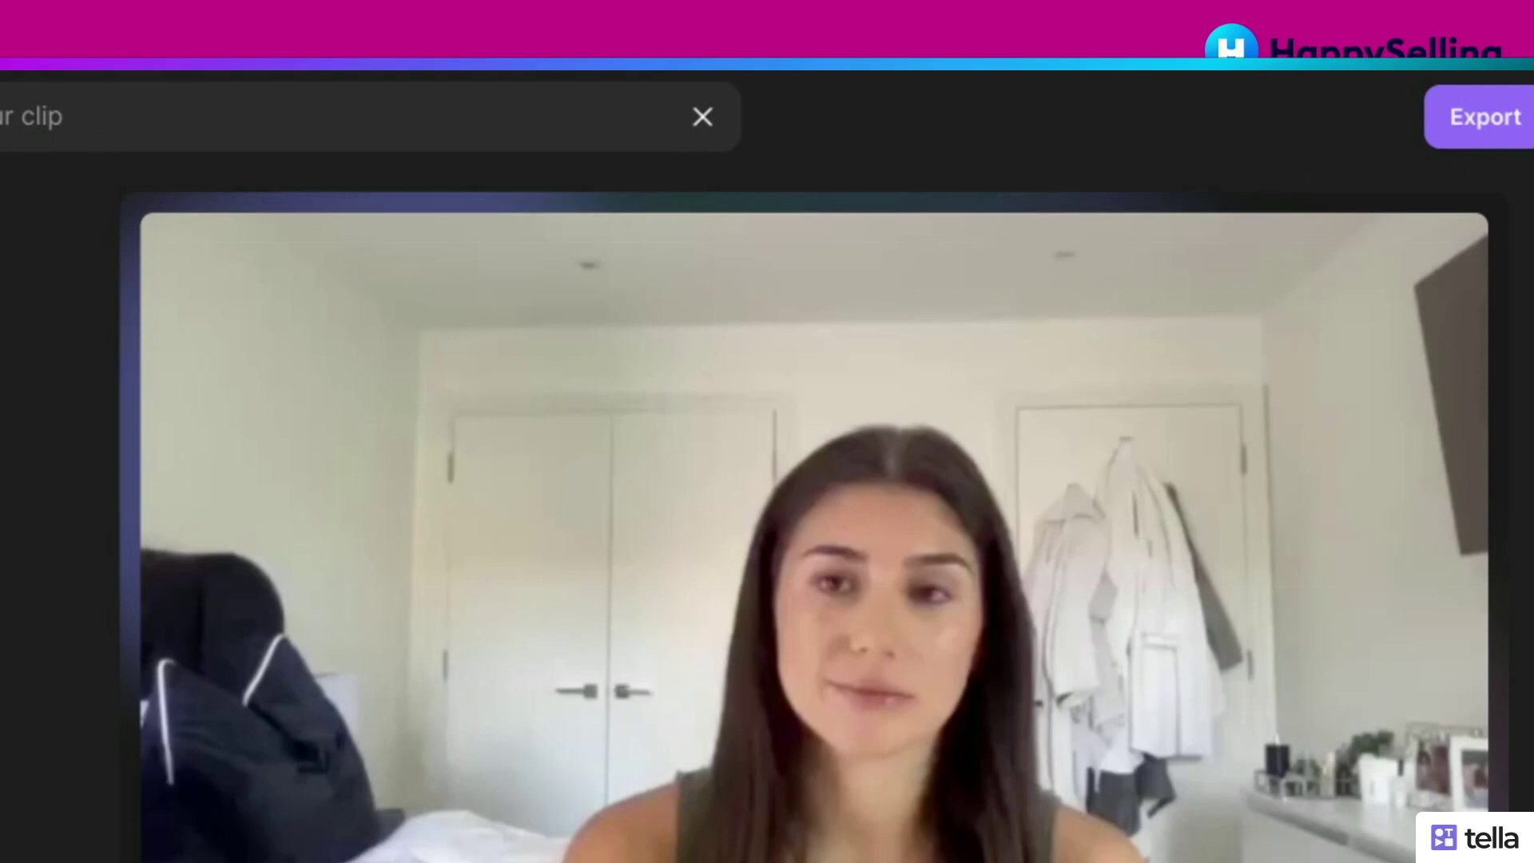
type("spray")
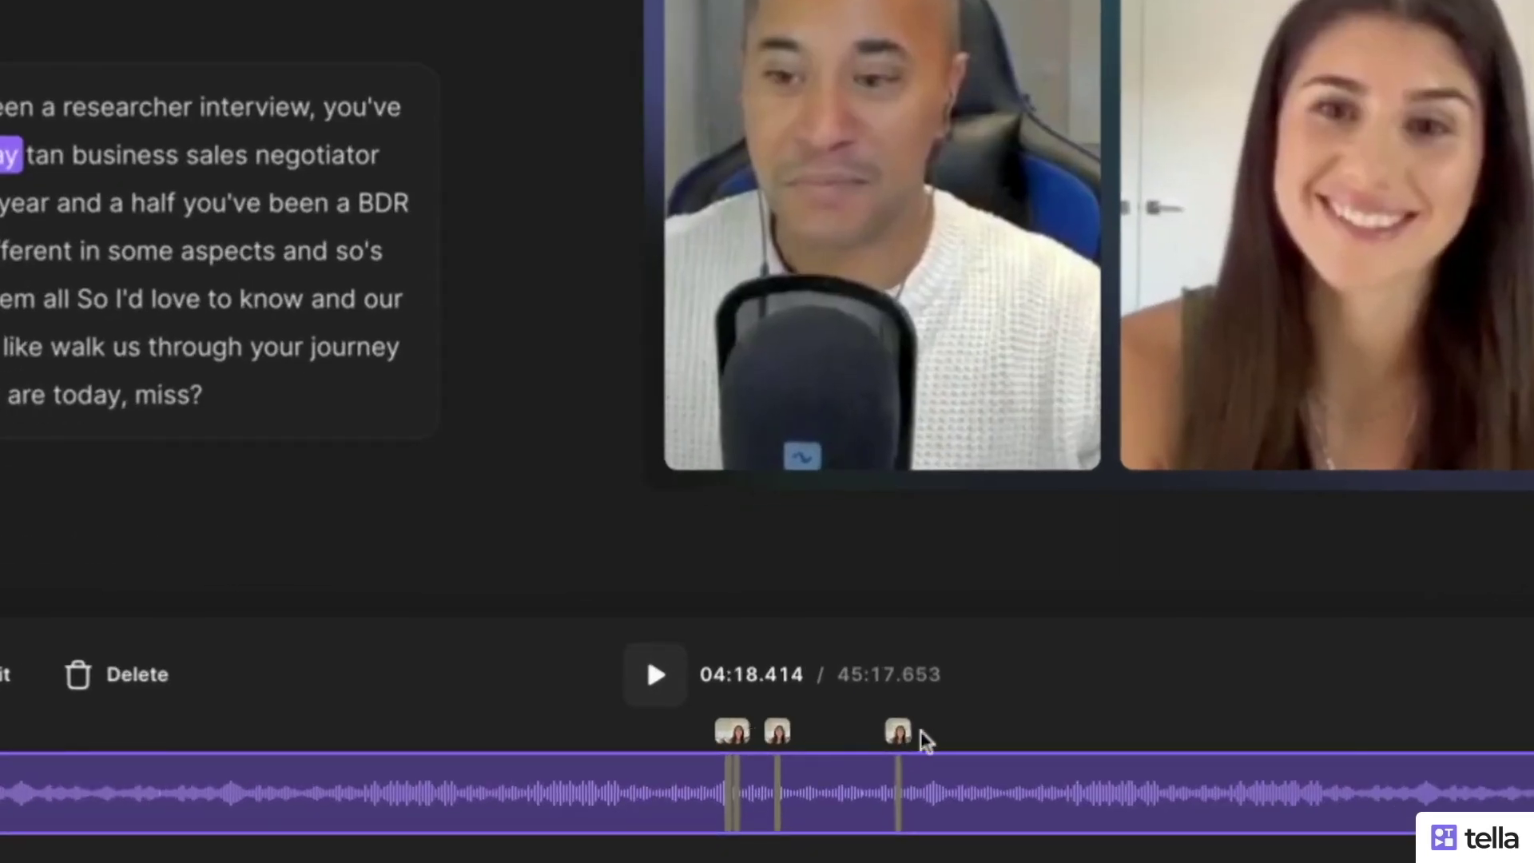
mouse_move(825, 667)
left_click(730, 734)
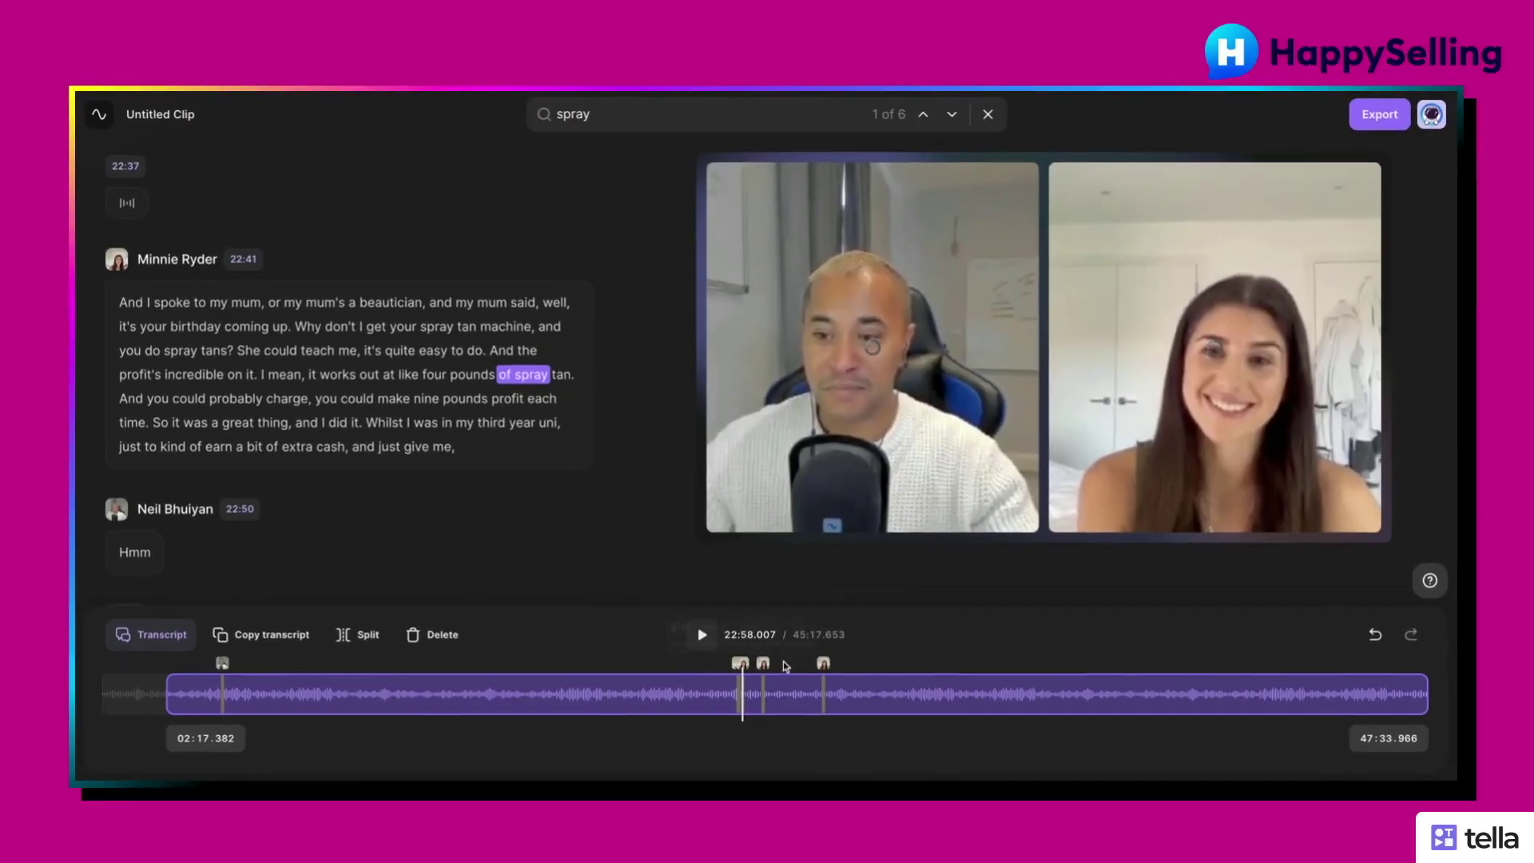
left_click(898, 731)
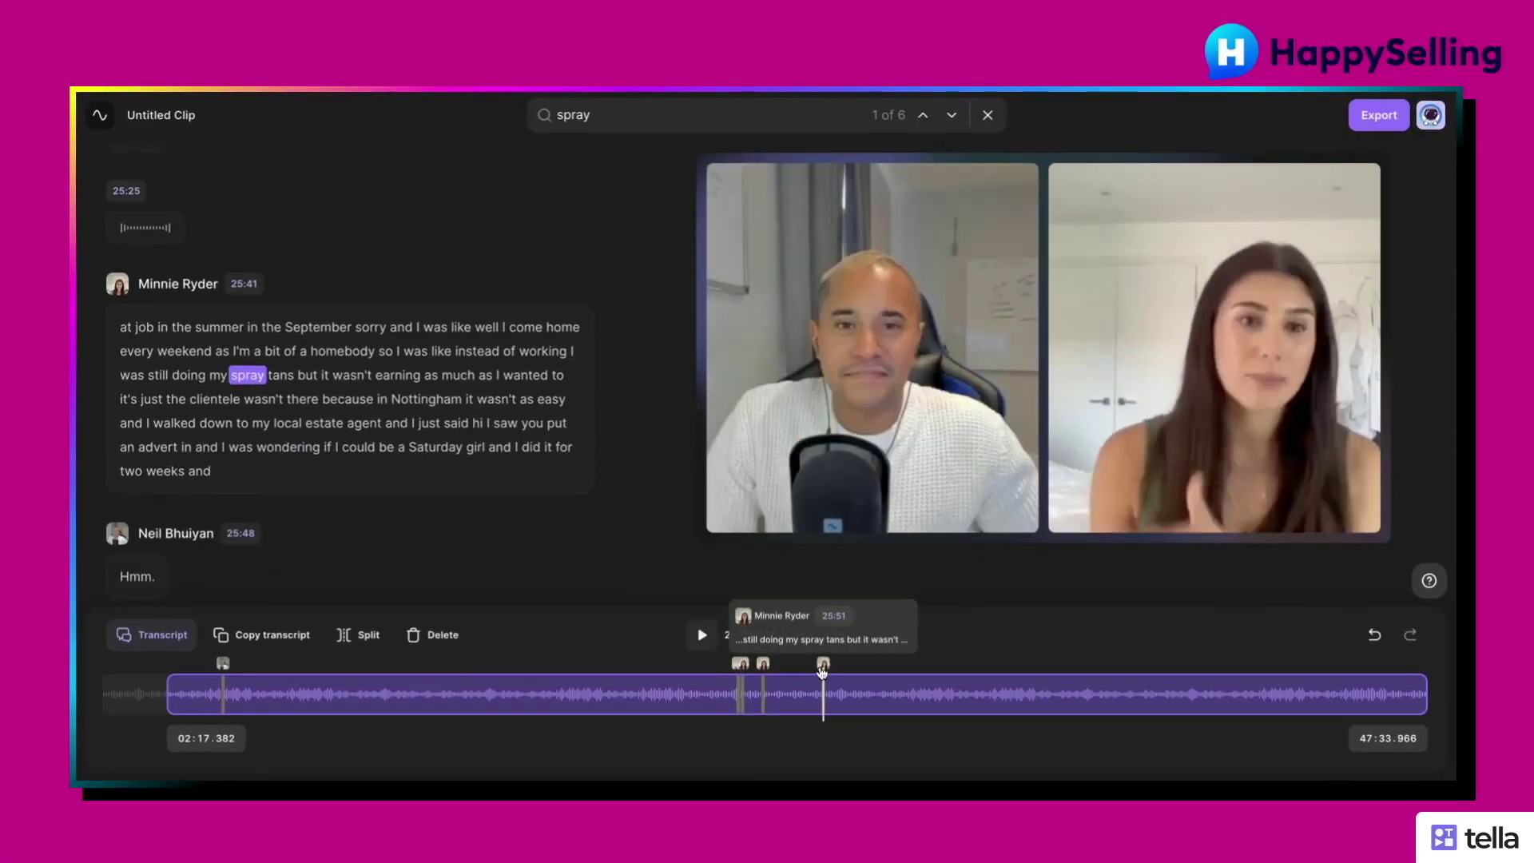
- Split the clip at 25:51.882 and 26:53.110, then set the frame size to 9:16 vertical
left_click(351, 639)
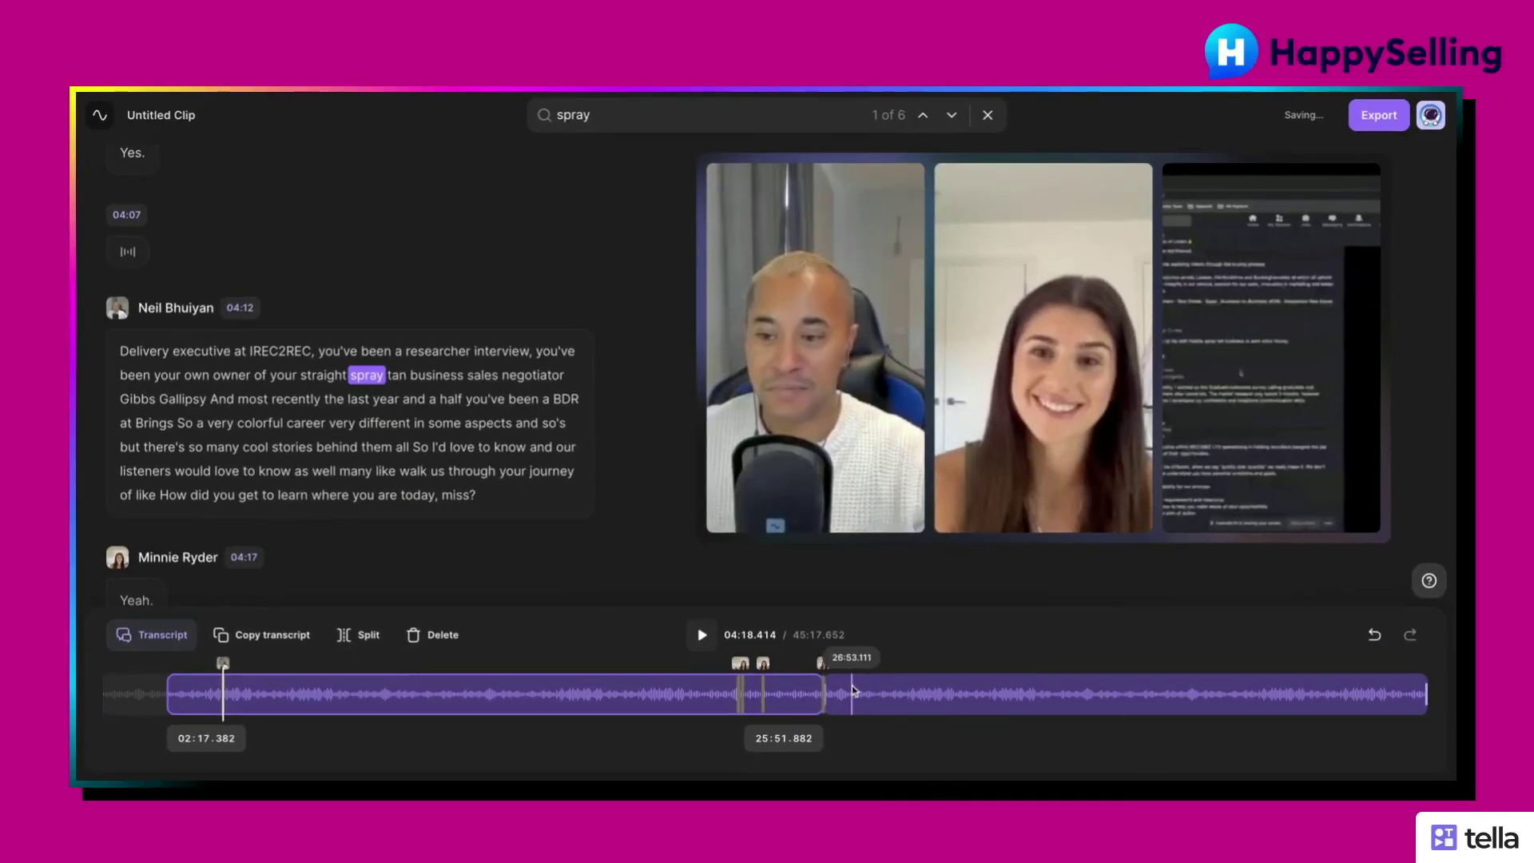
left_click(852, 685)
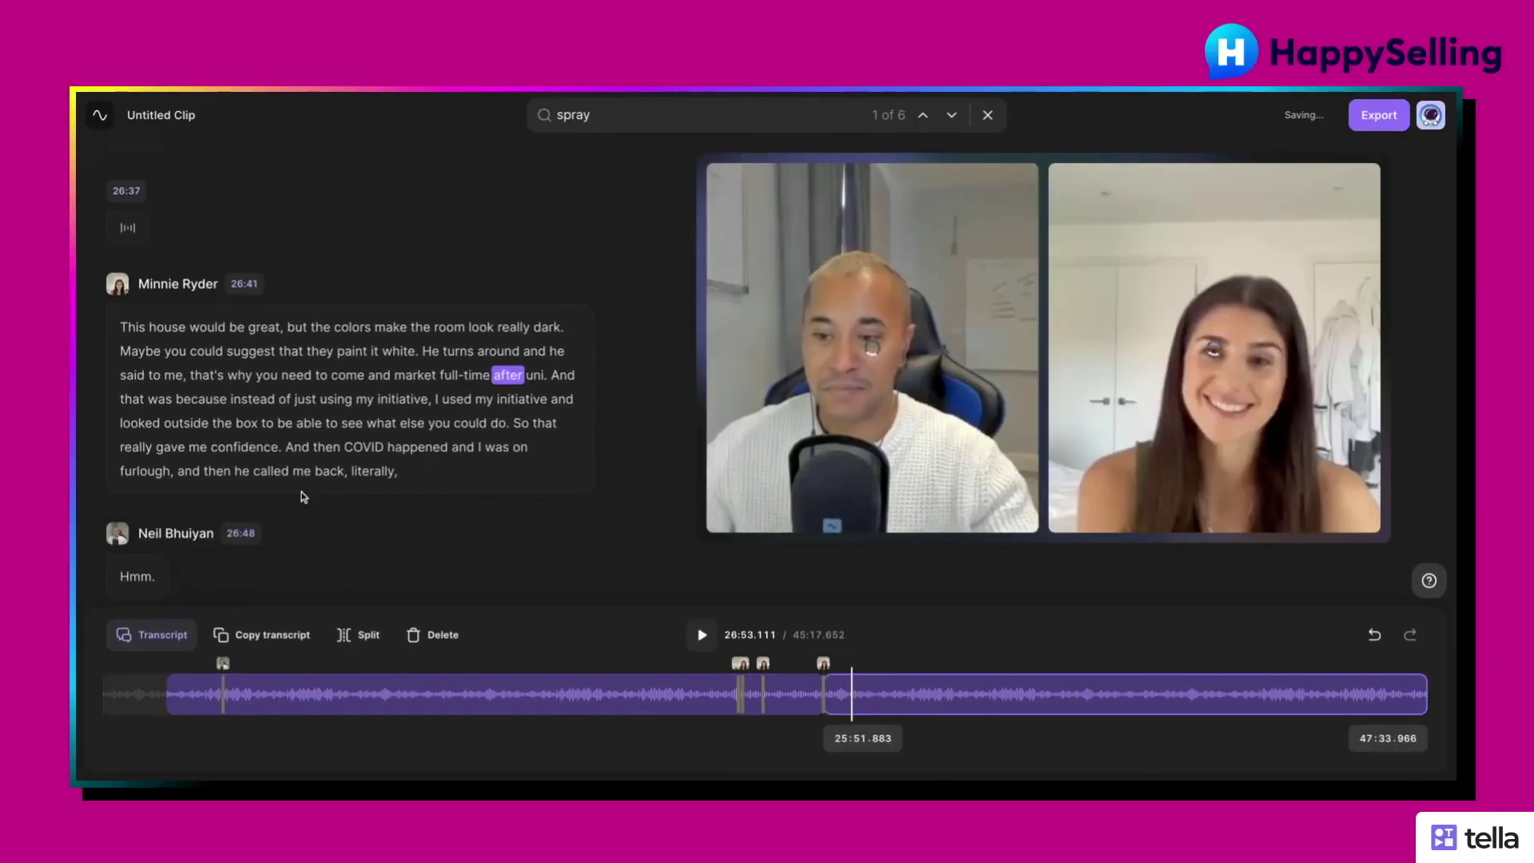
left_click(369, 635)
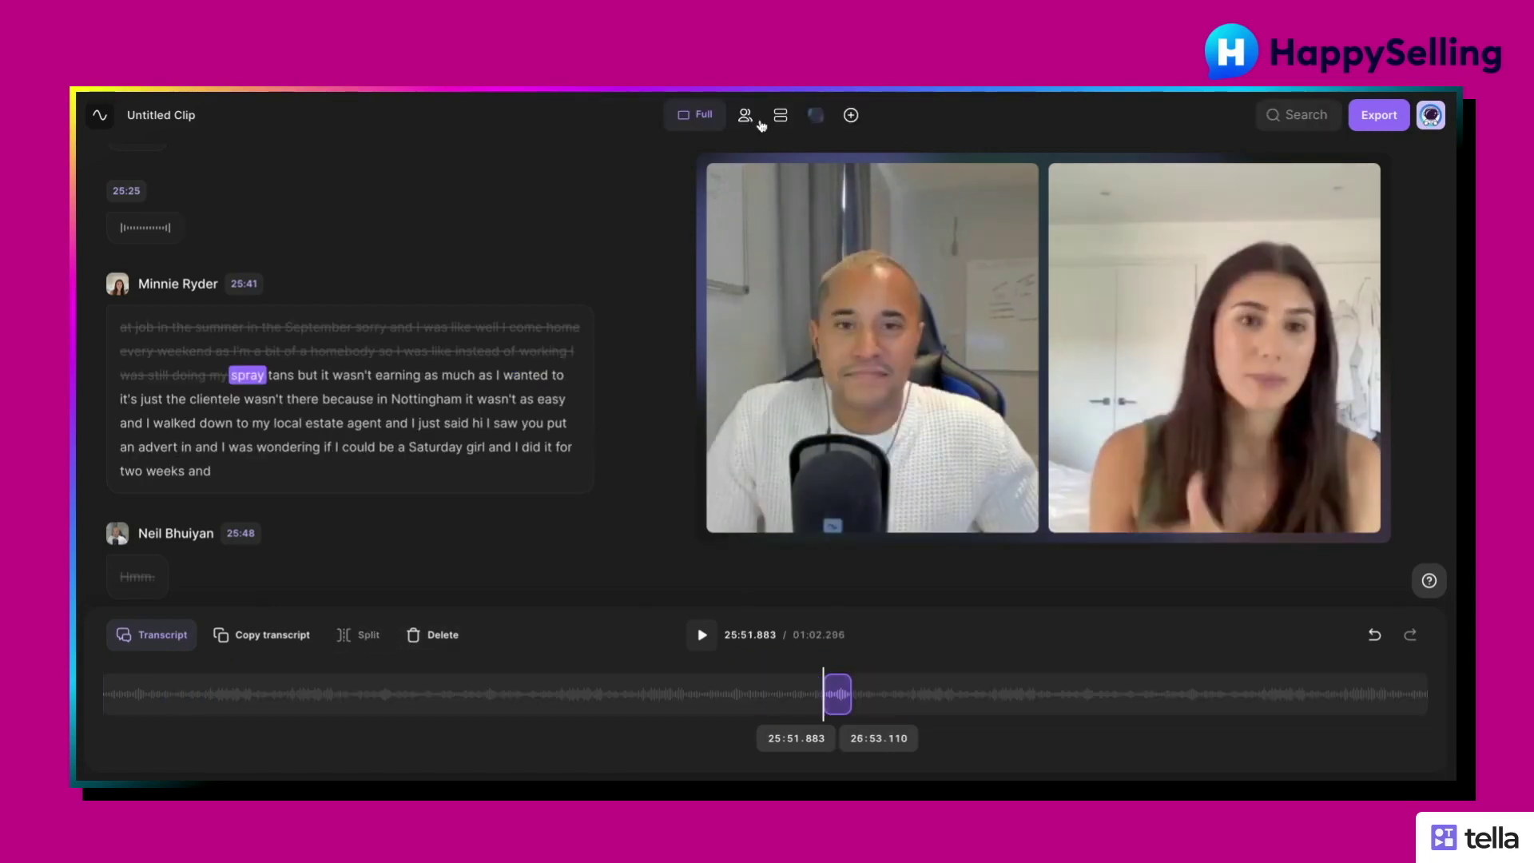
left_click(695, 114)
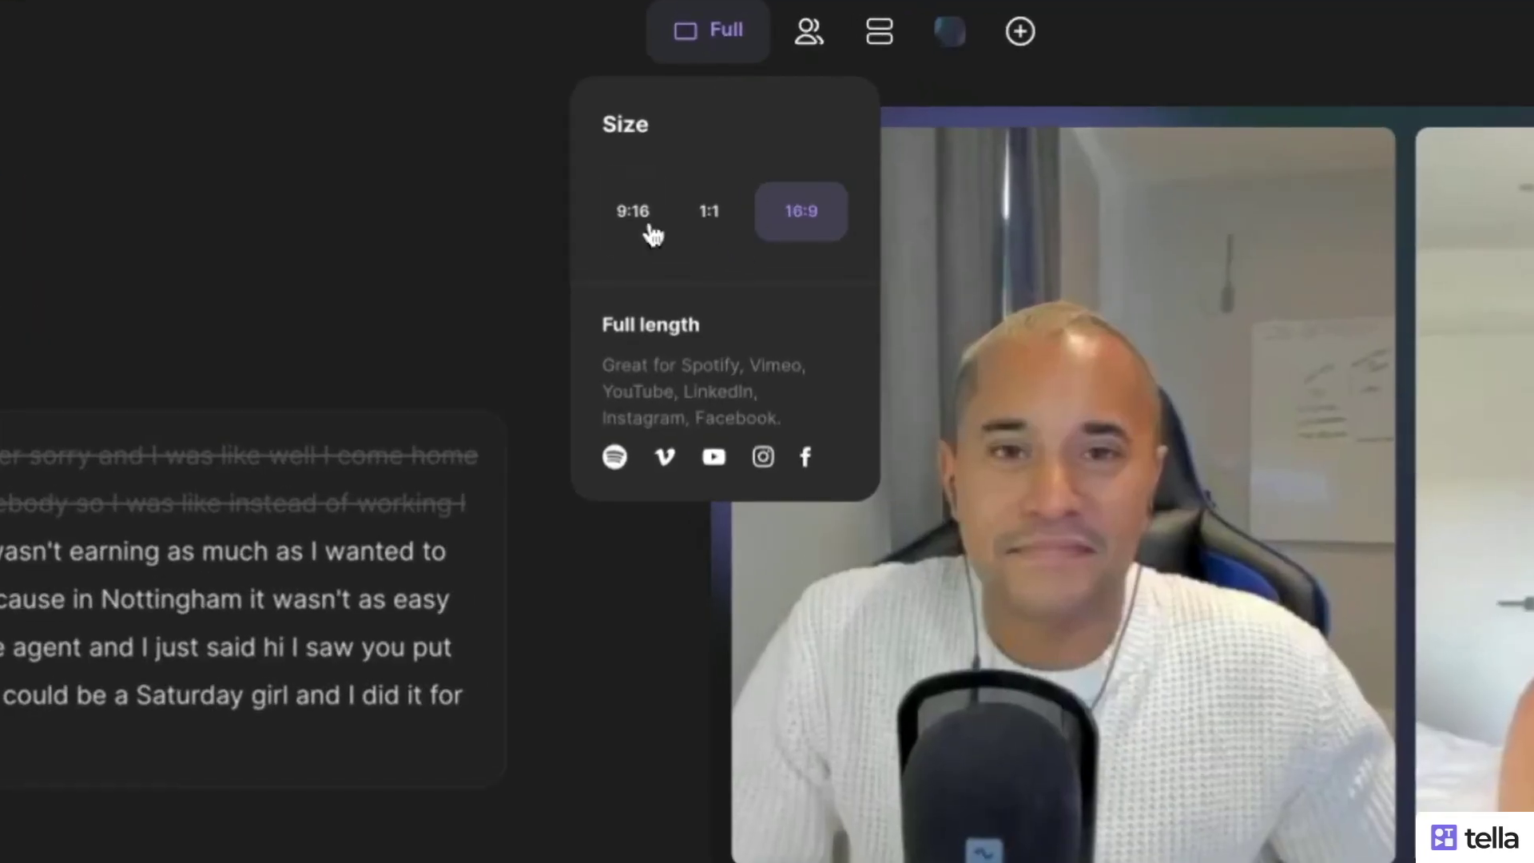
left_click(643, 224)
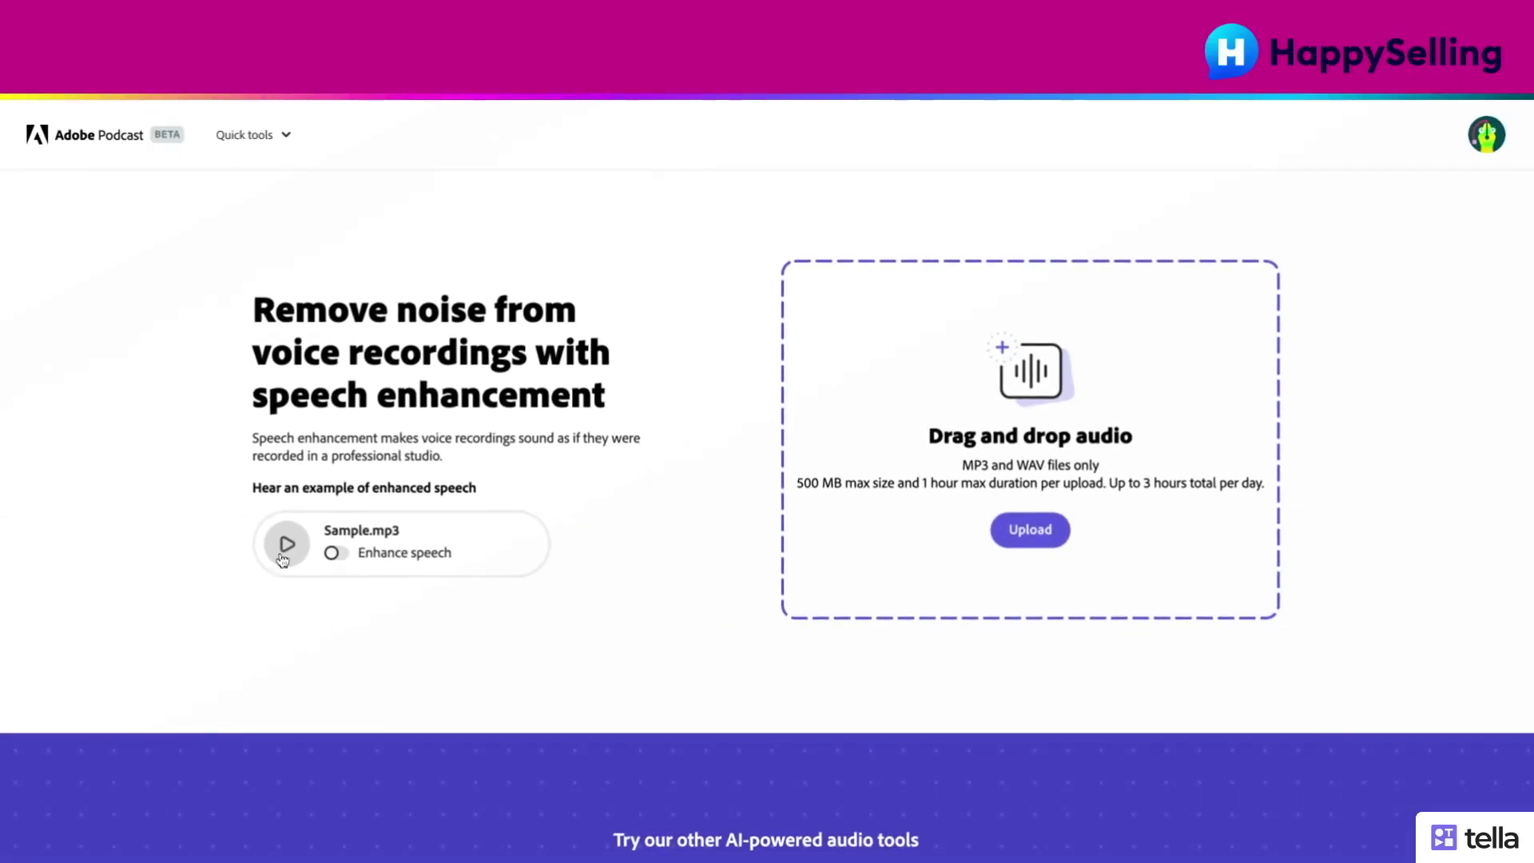
- Play Sample.mp3, toggling Enhance speech on and off to compare, then leave it on and stop playback
left_click(284, 555)
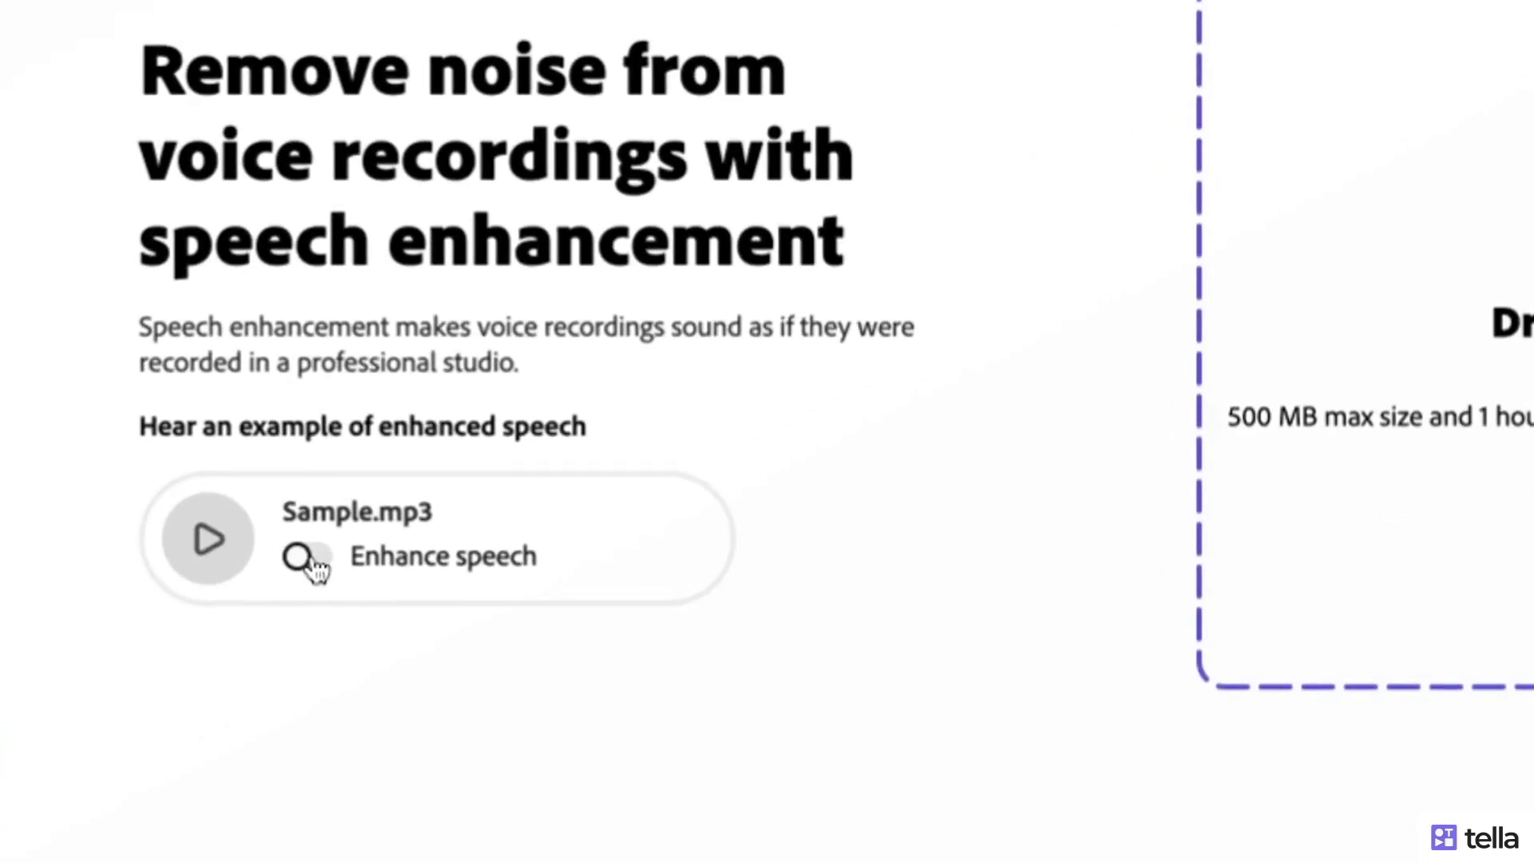
left_click(316, 564)
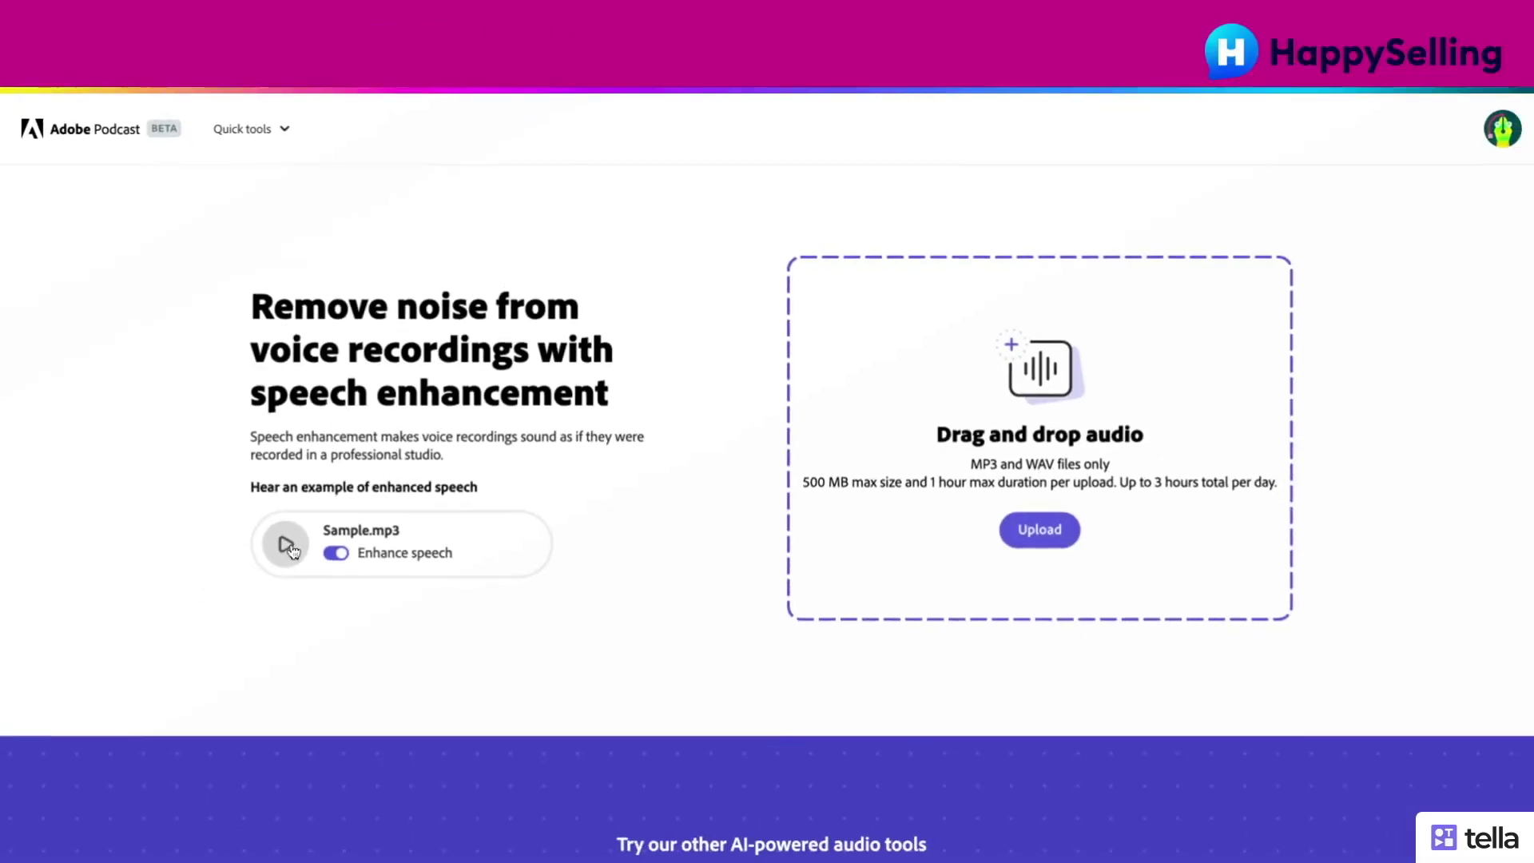
left_click(289, 546)
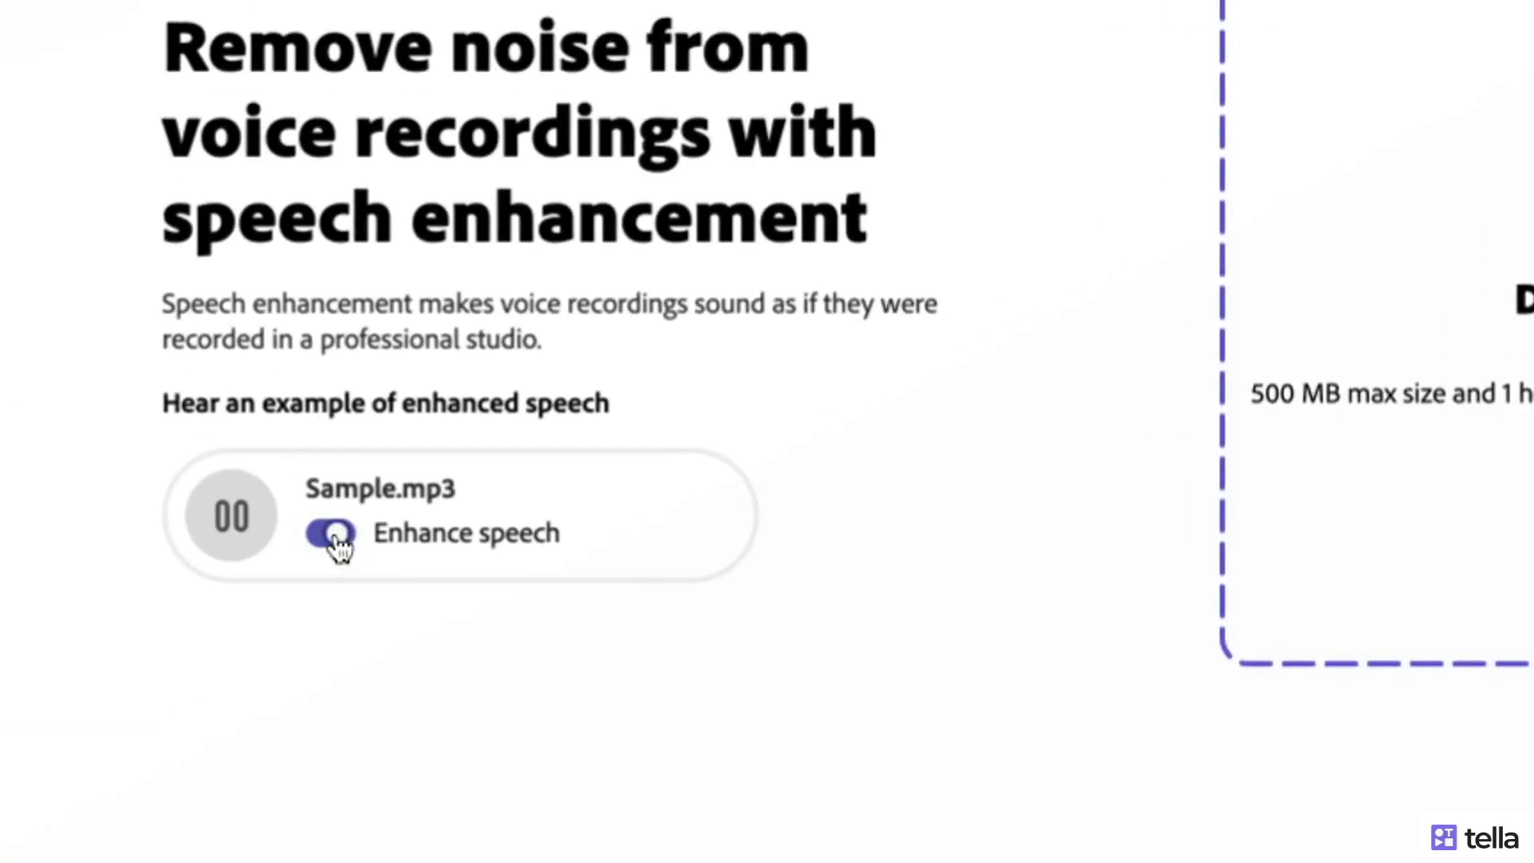
left_click(331, 534)
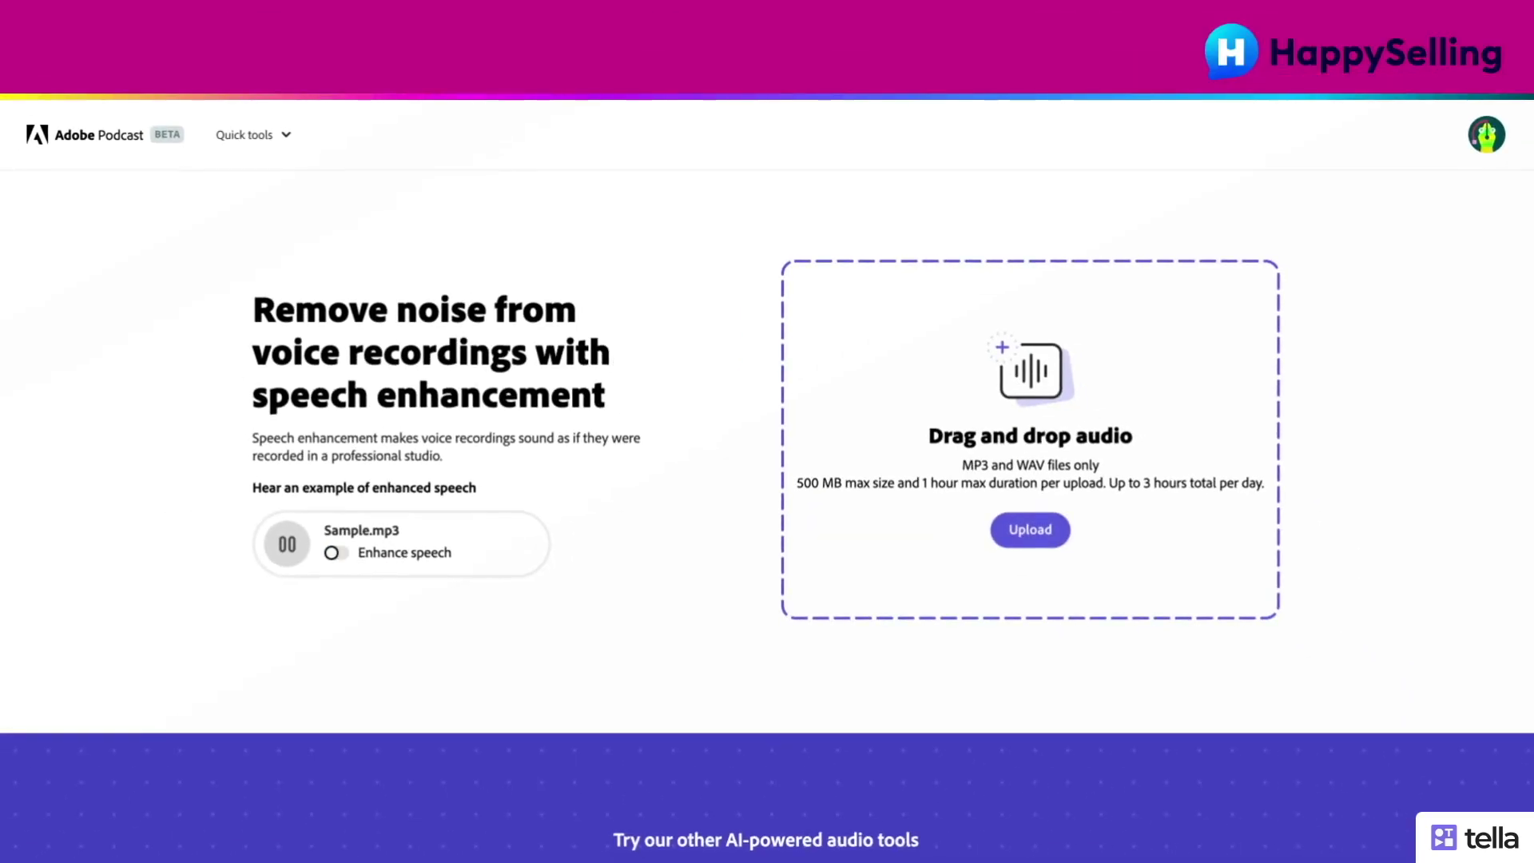
left_click(337, 552)
left_click(300, 552)
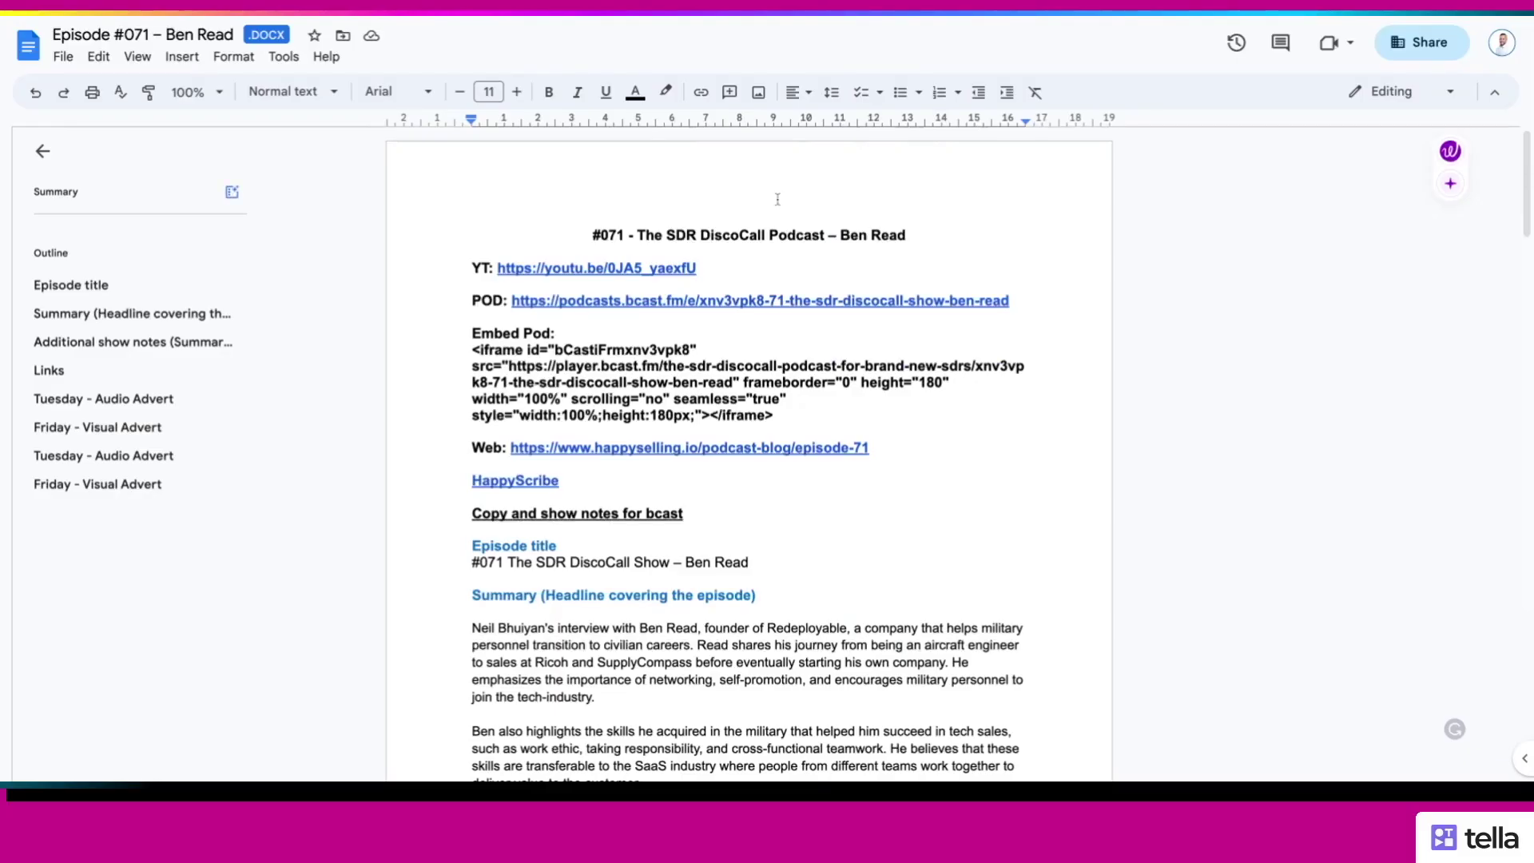
- Review the Episode #071 doc's social media content plans, selecting the chapter list up to '00:00 - Intro'
scroll(807, 391, "down", 5)
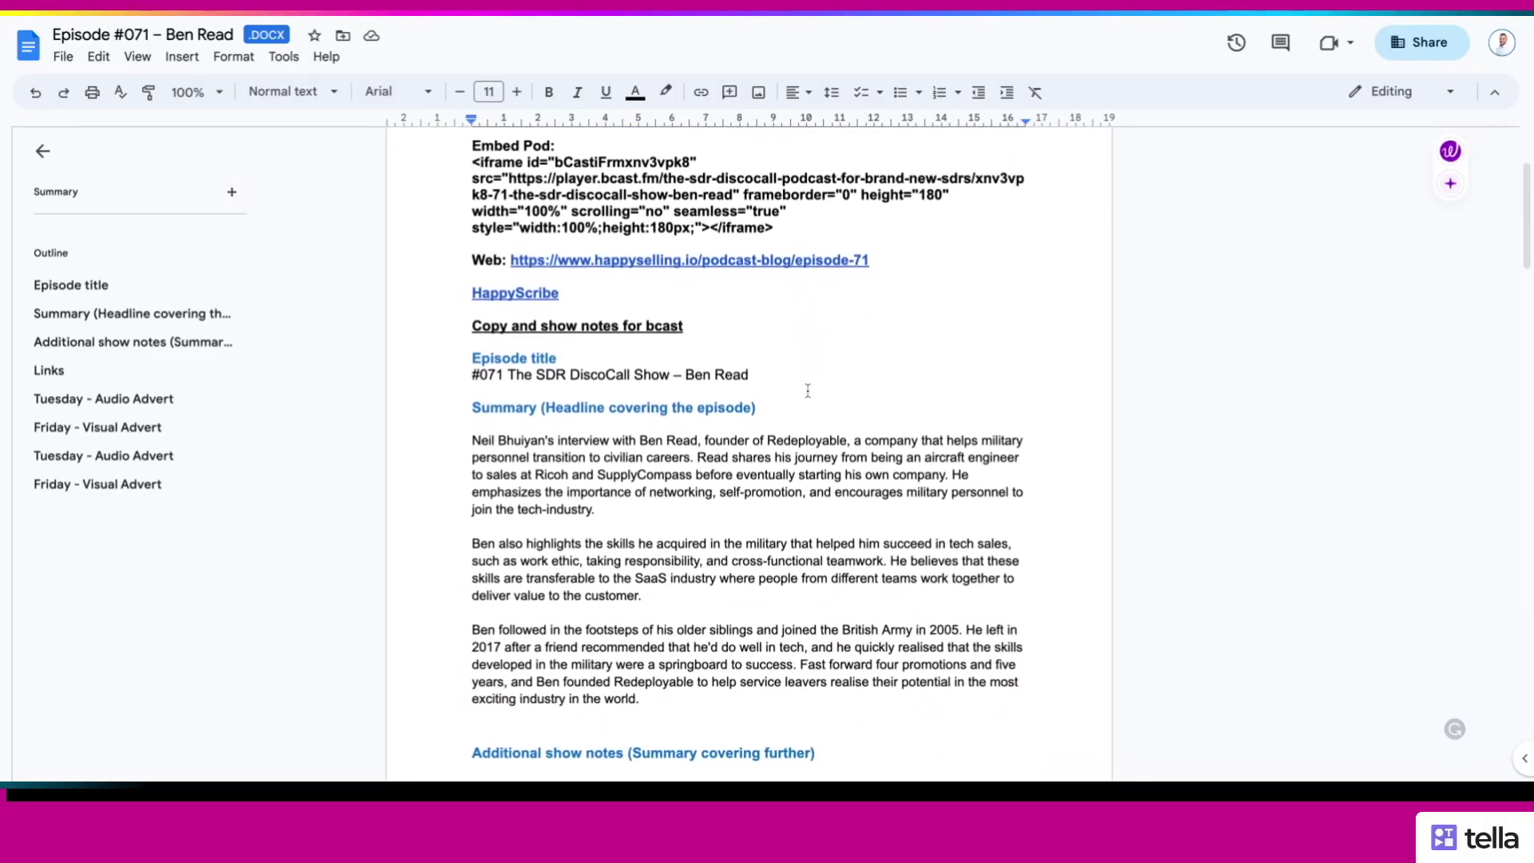
left_click_drag(466, 333, 761, 590)
scroll(761, 588, "down", 3)
scroll(761, 588, "down", 5)
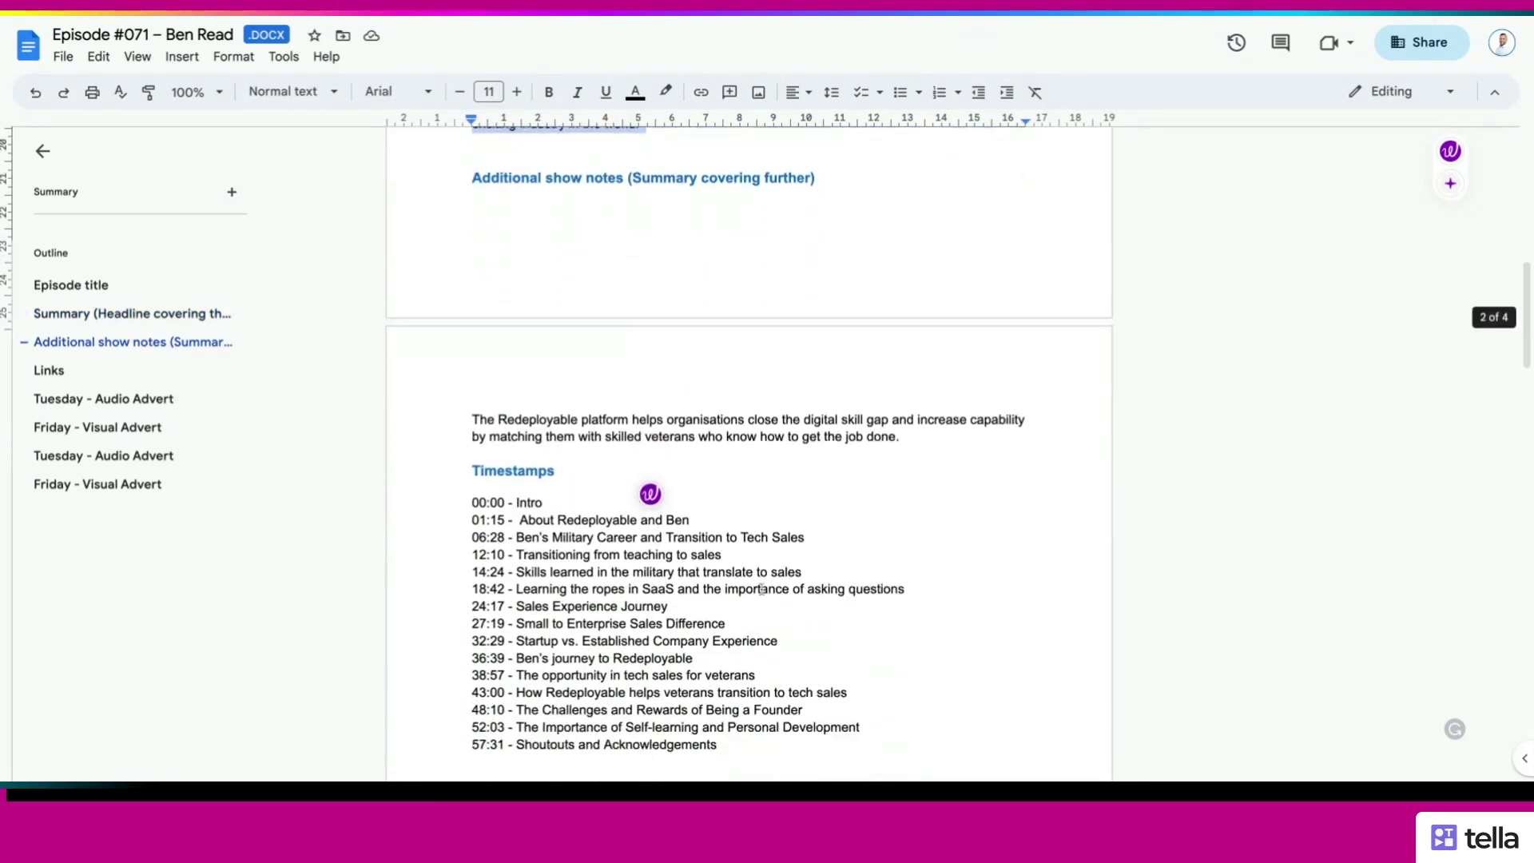
left_click_drag(471, 487, 714, 679)
left_click(441, 435, "shift")
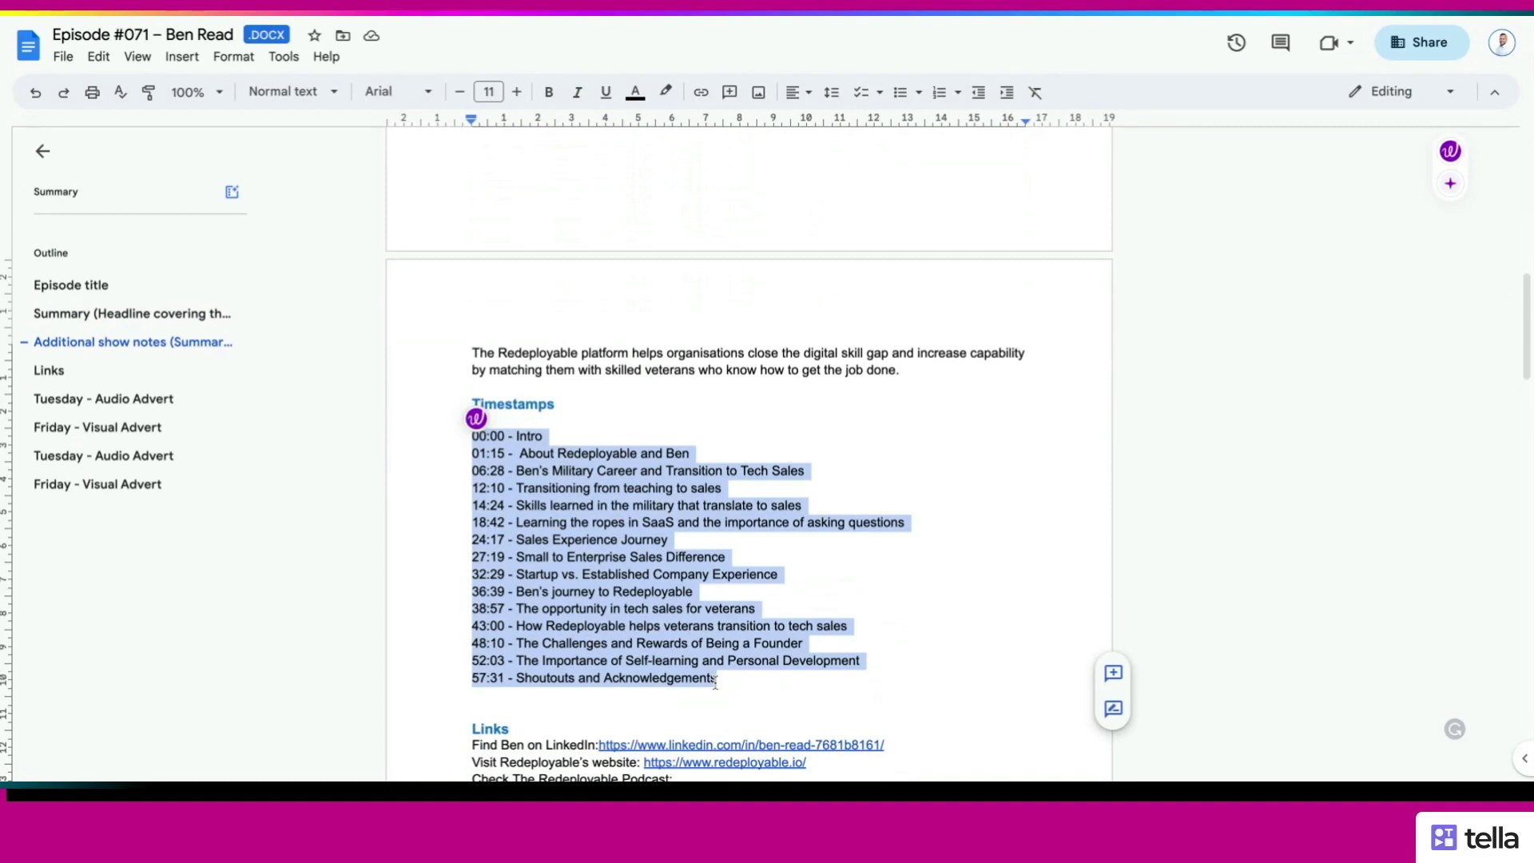
scroll(440, 435, "down", 12)
scroll(441, 435, "down", 6)
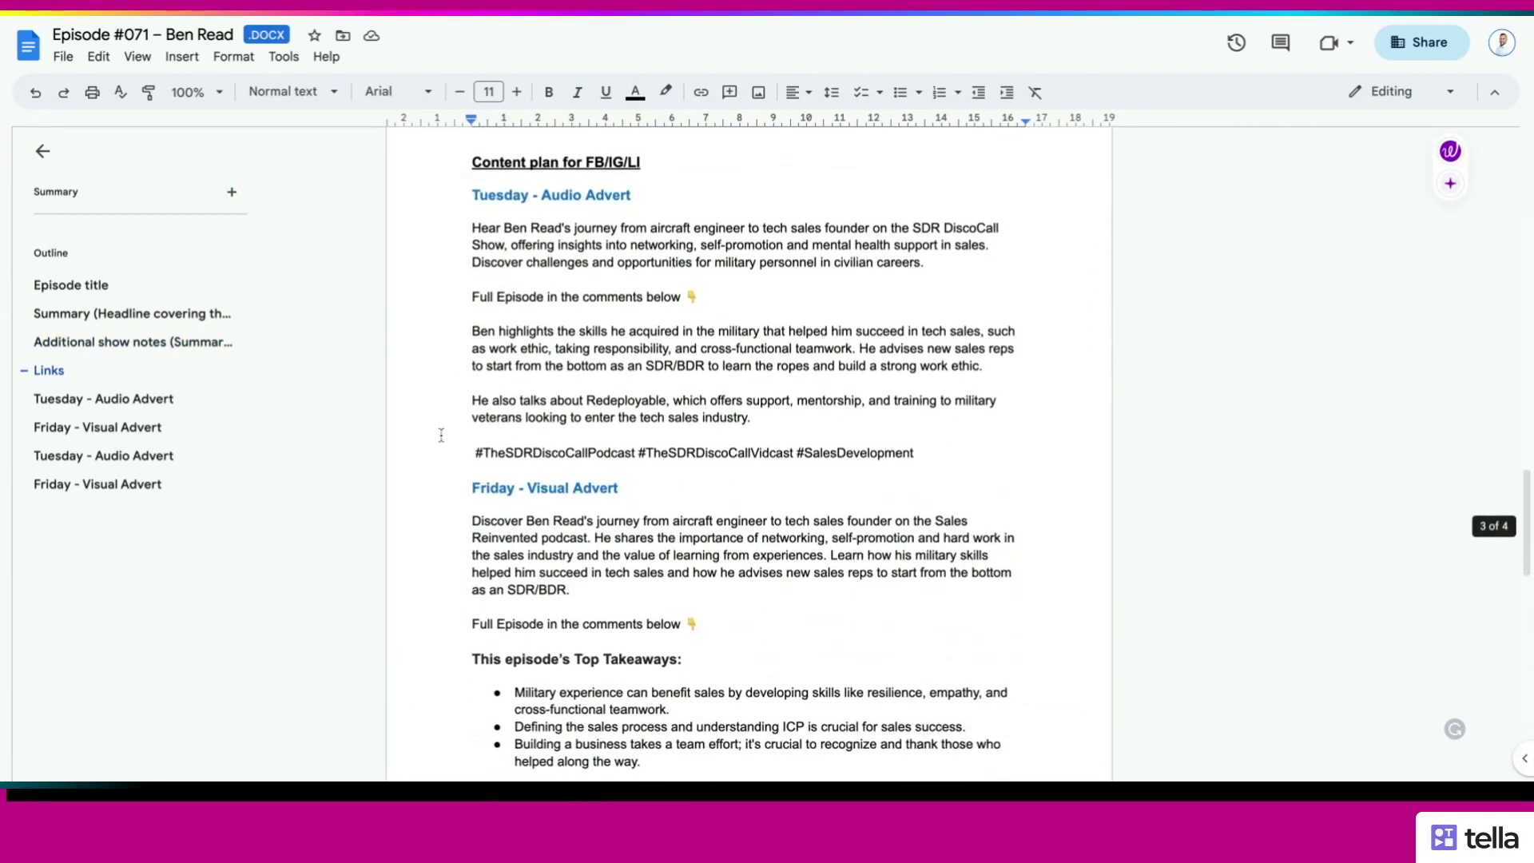
scroll(748, 450, "down", 6)
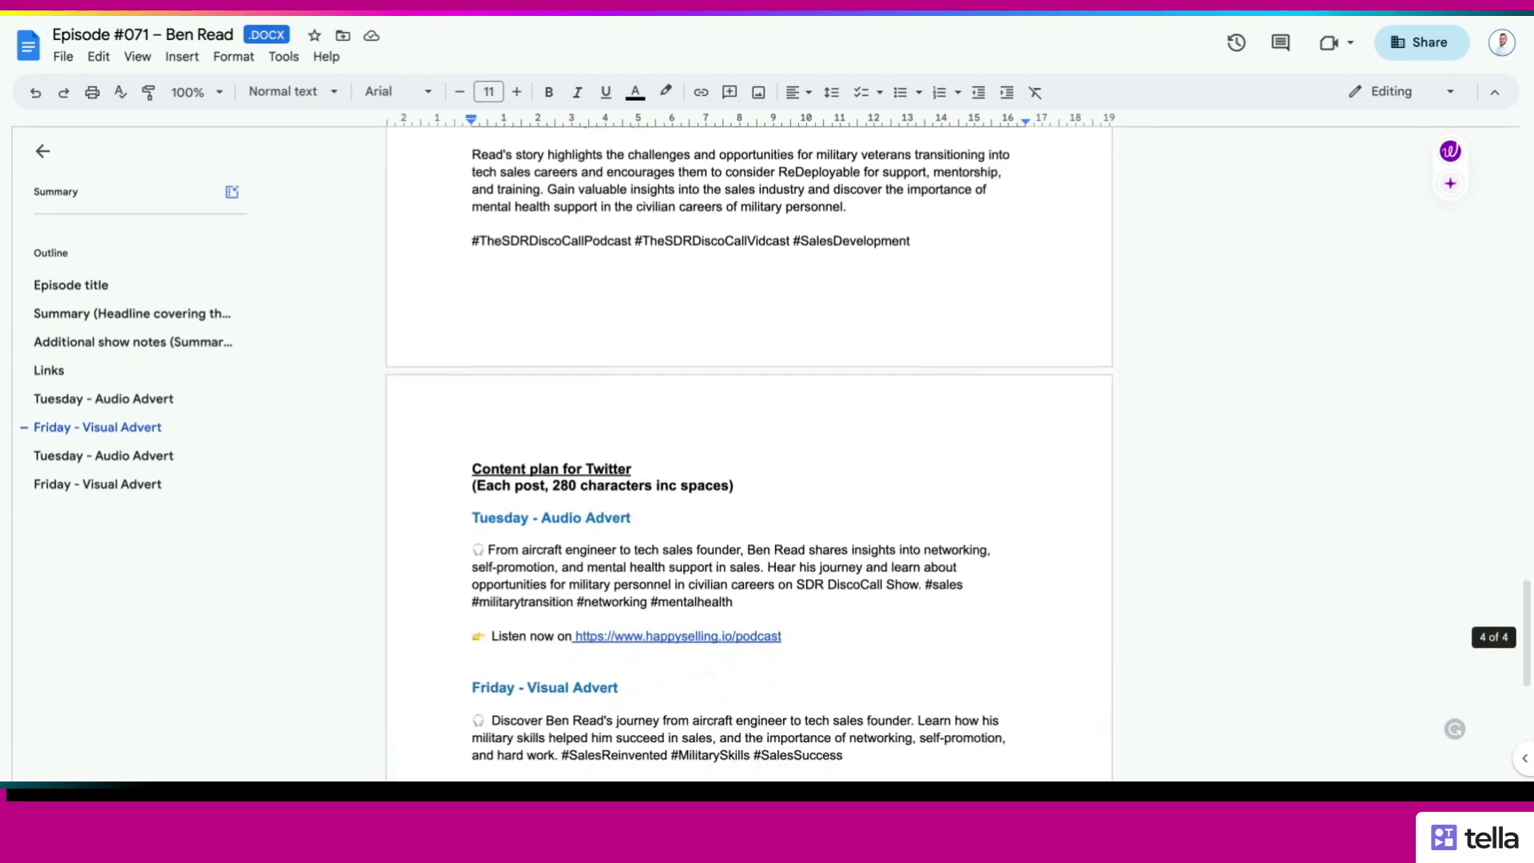
scroll(748, 450, "down", 2)
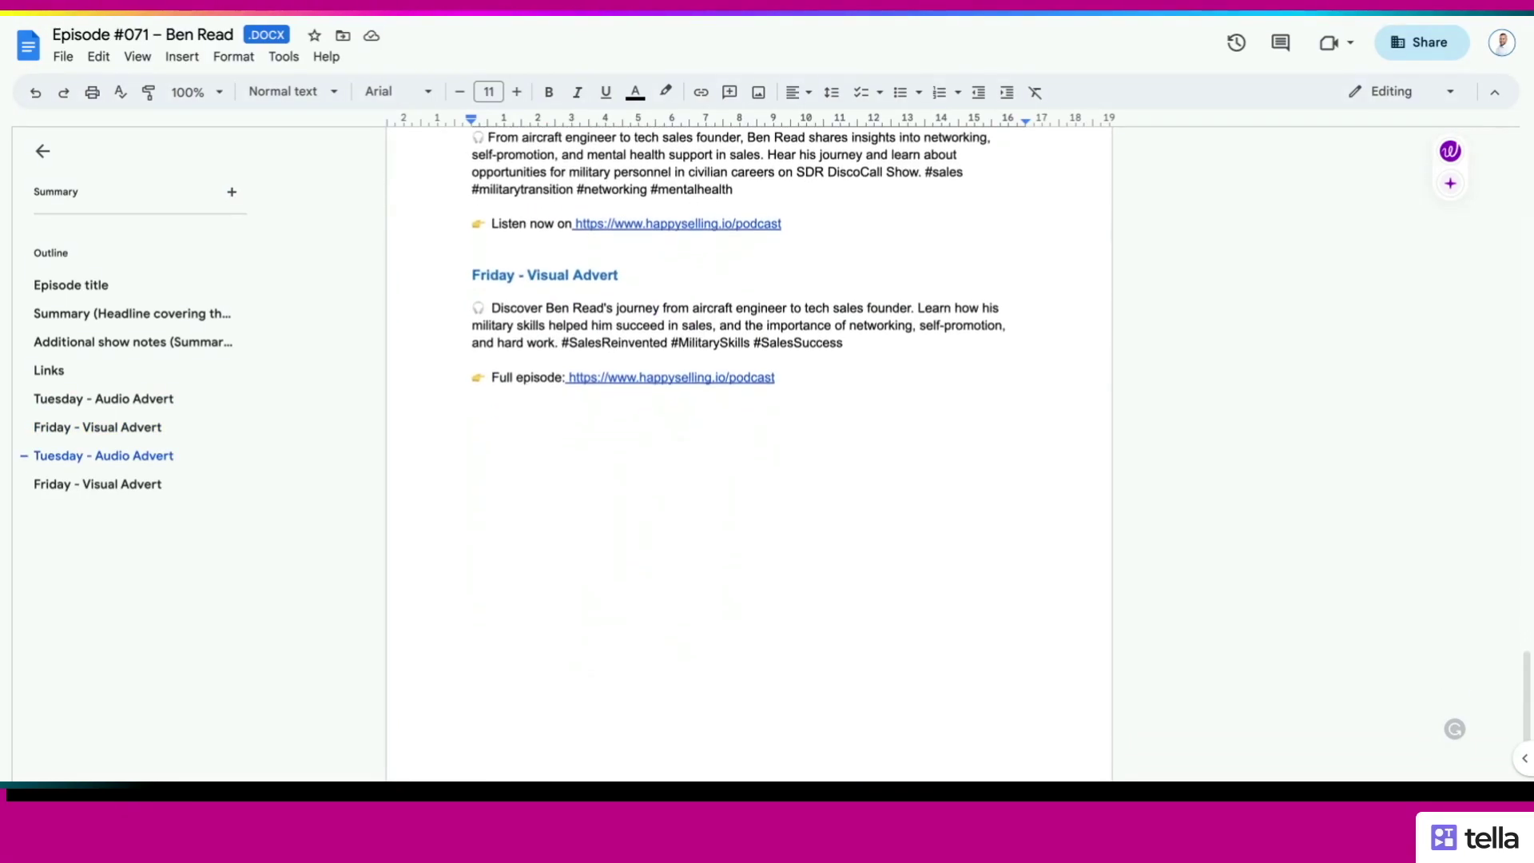
scroll(748, 450, "up", 7)
scroll(748, 450, "up", 20)
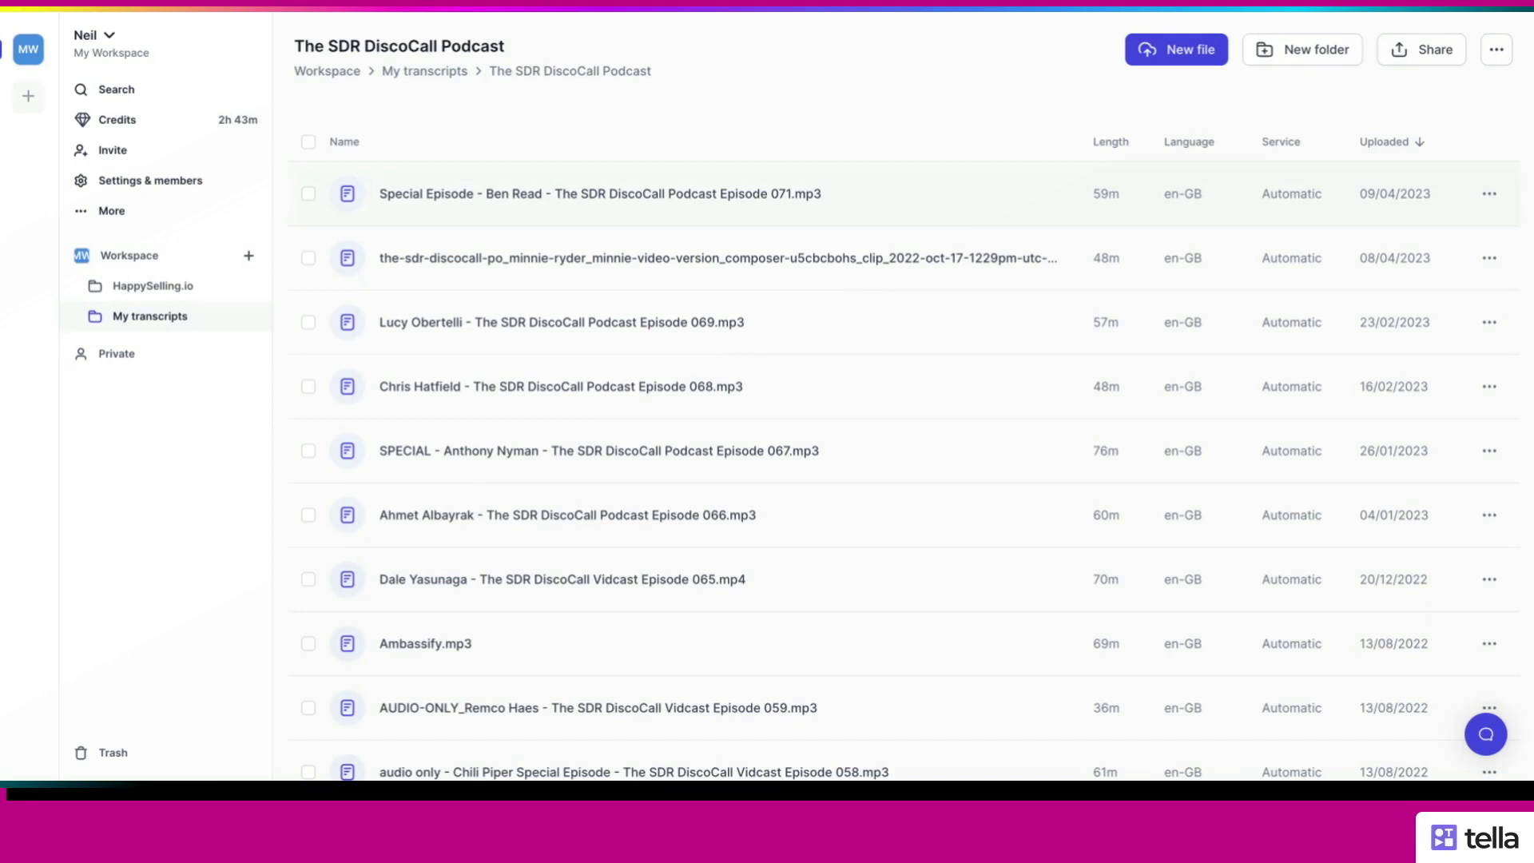
- Open Special Episode - Ben Read 071.mp3 and copy its full transcript text
left_click(599, 193)
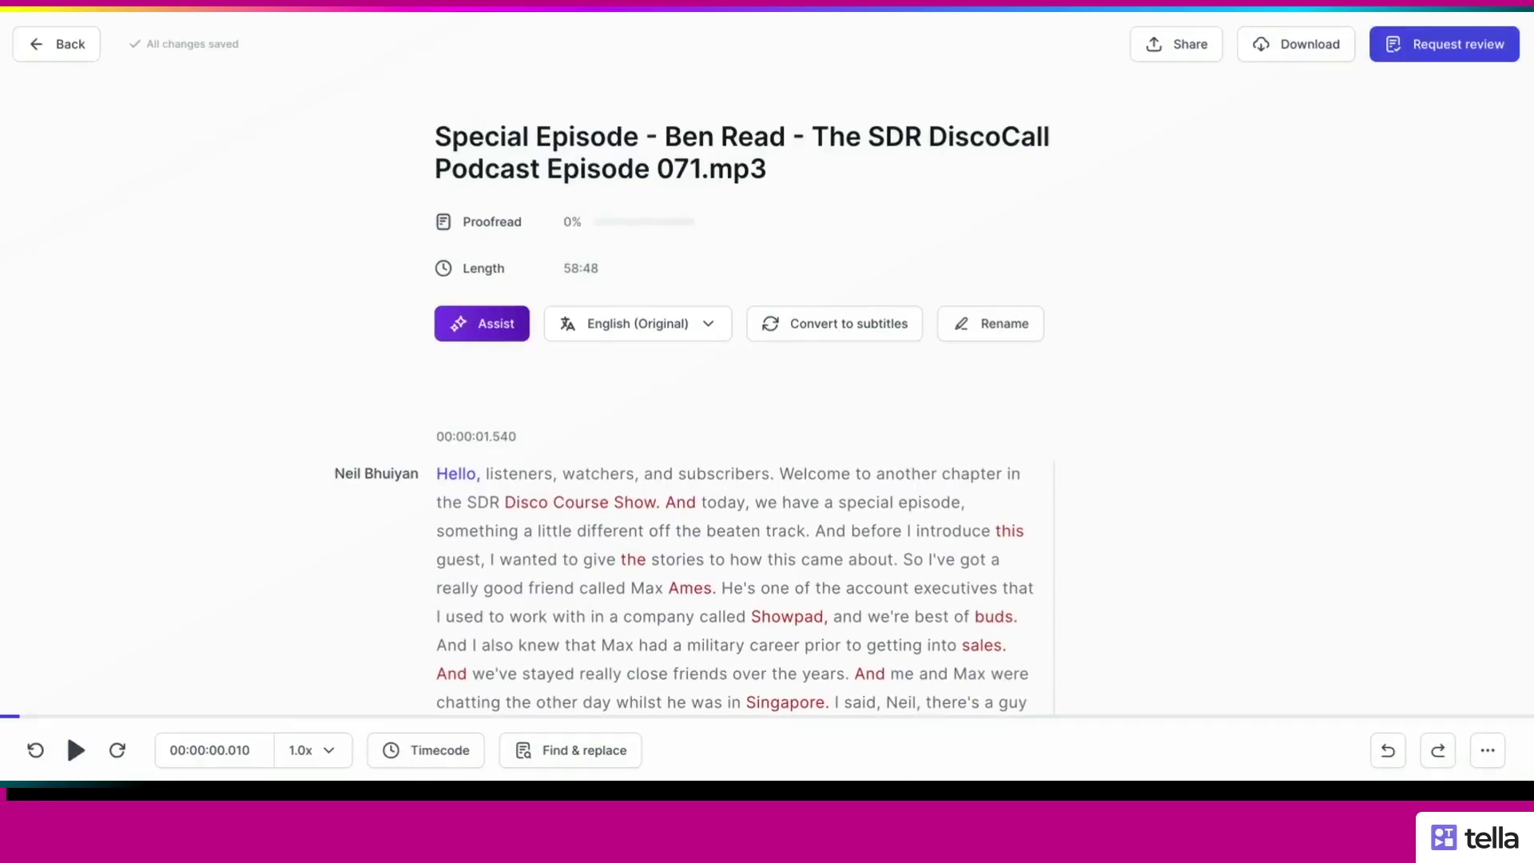
scroll(294, 513, "down", 10)
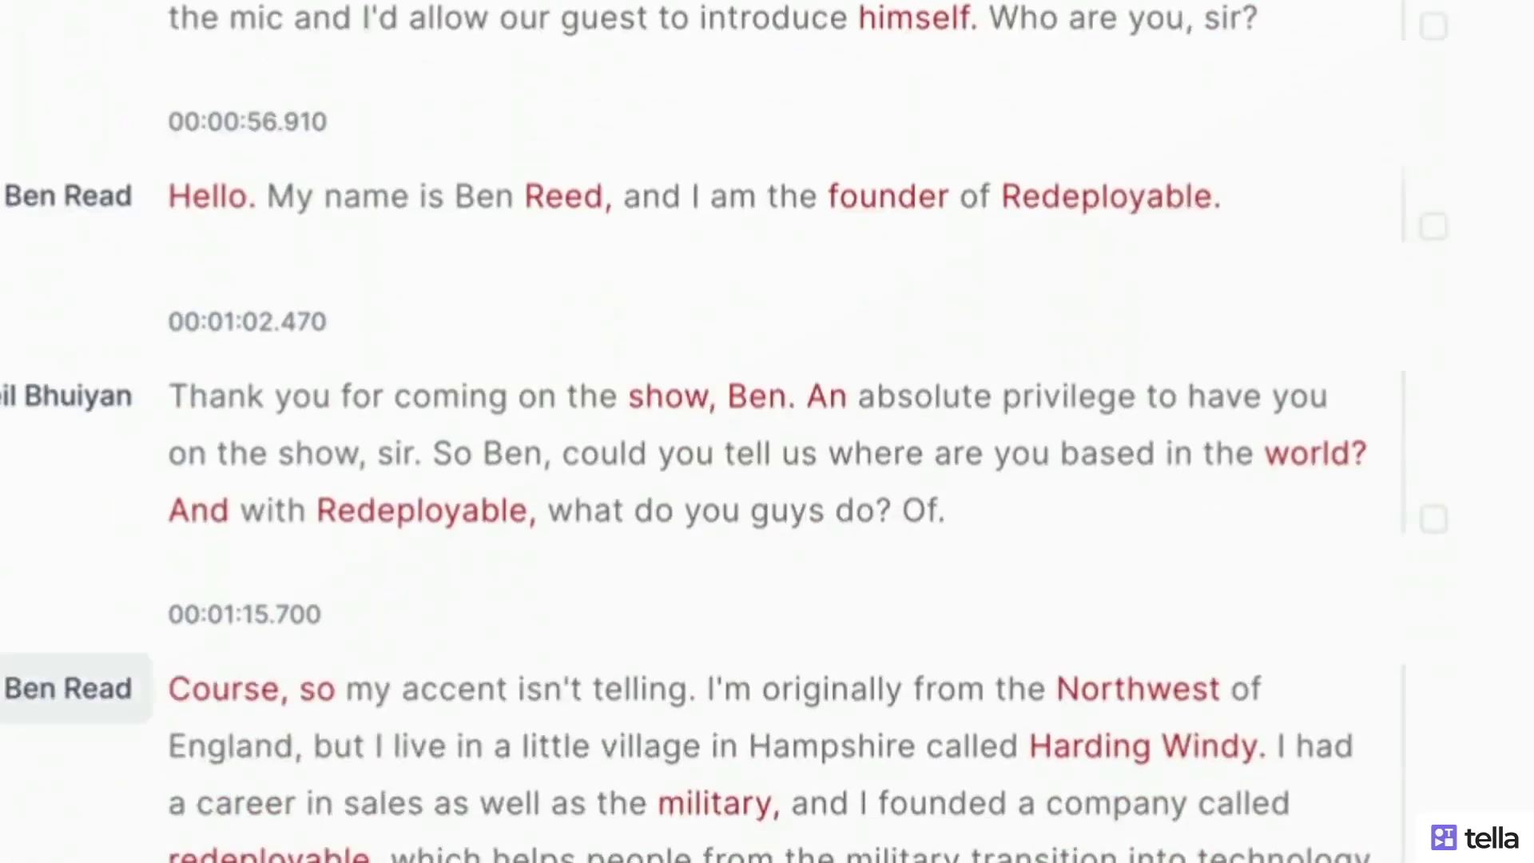
scroll(767, 431, "down", 15)
scroll(767, 432, "up", 20)
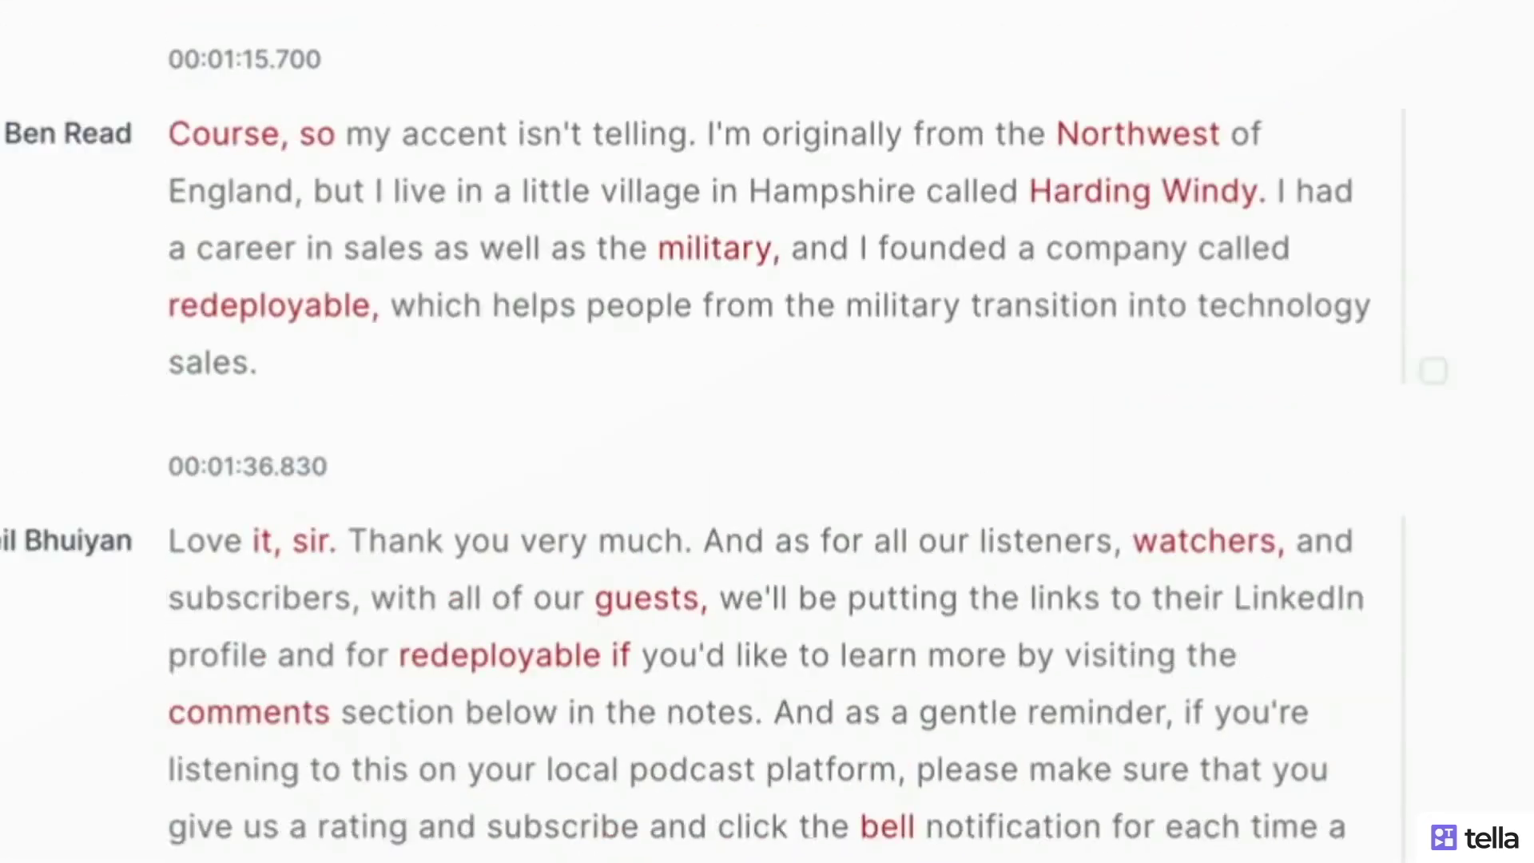
scroll(767, 432, "up", 5)
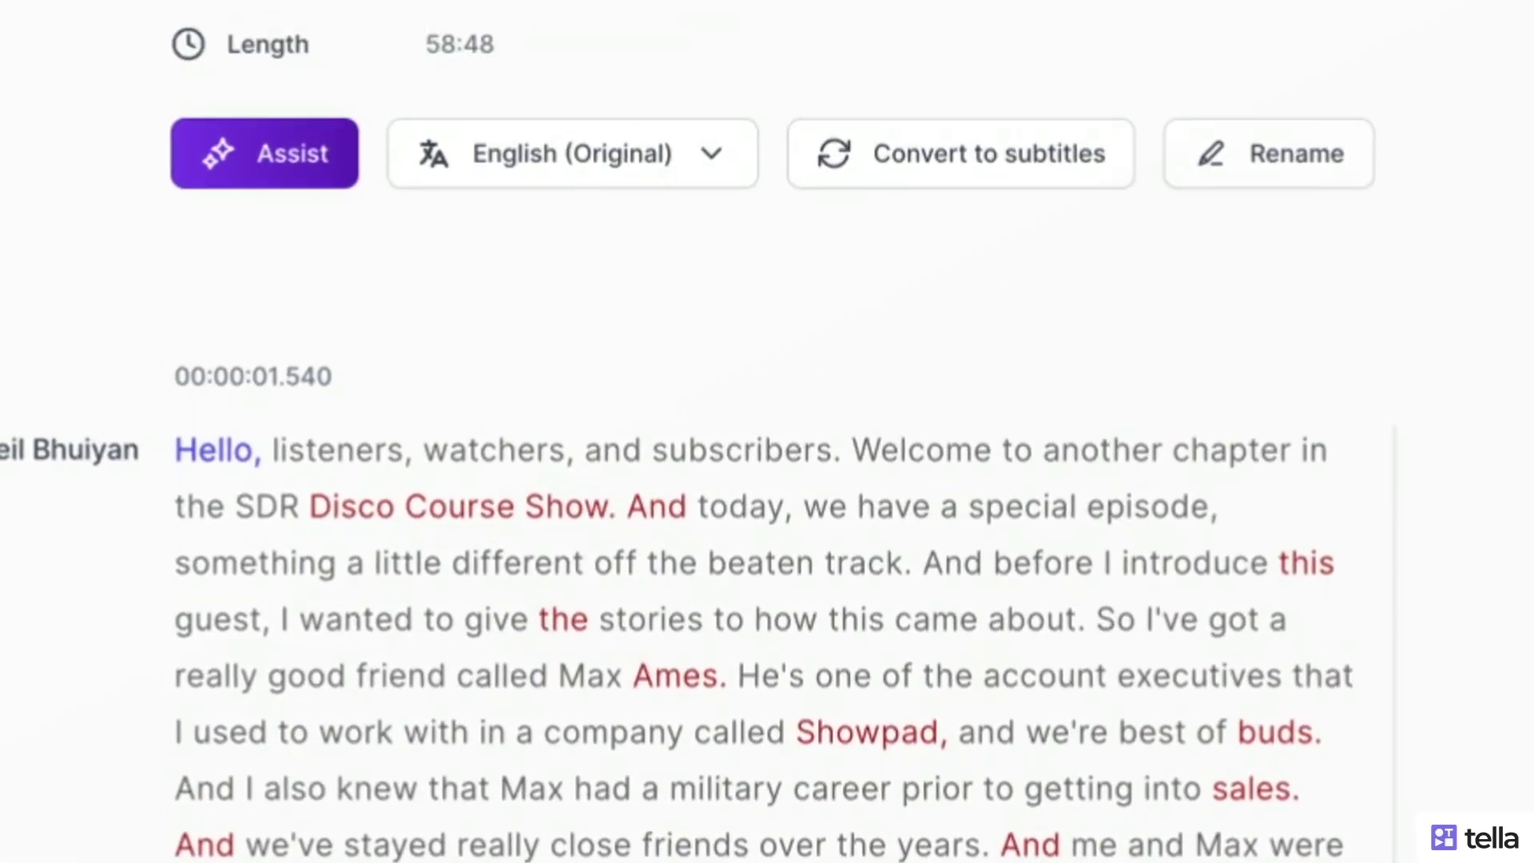
scroll(587, 427, "down", 3)
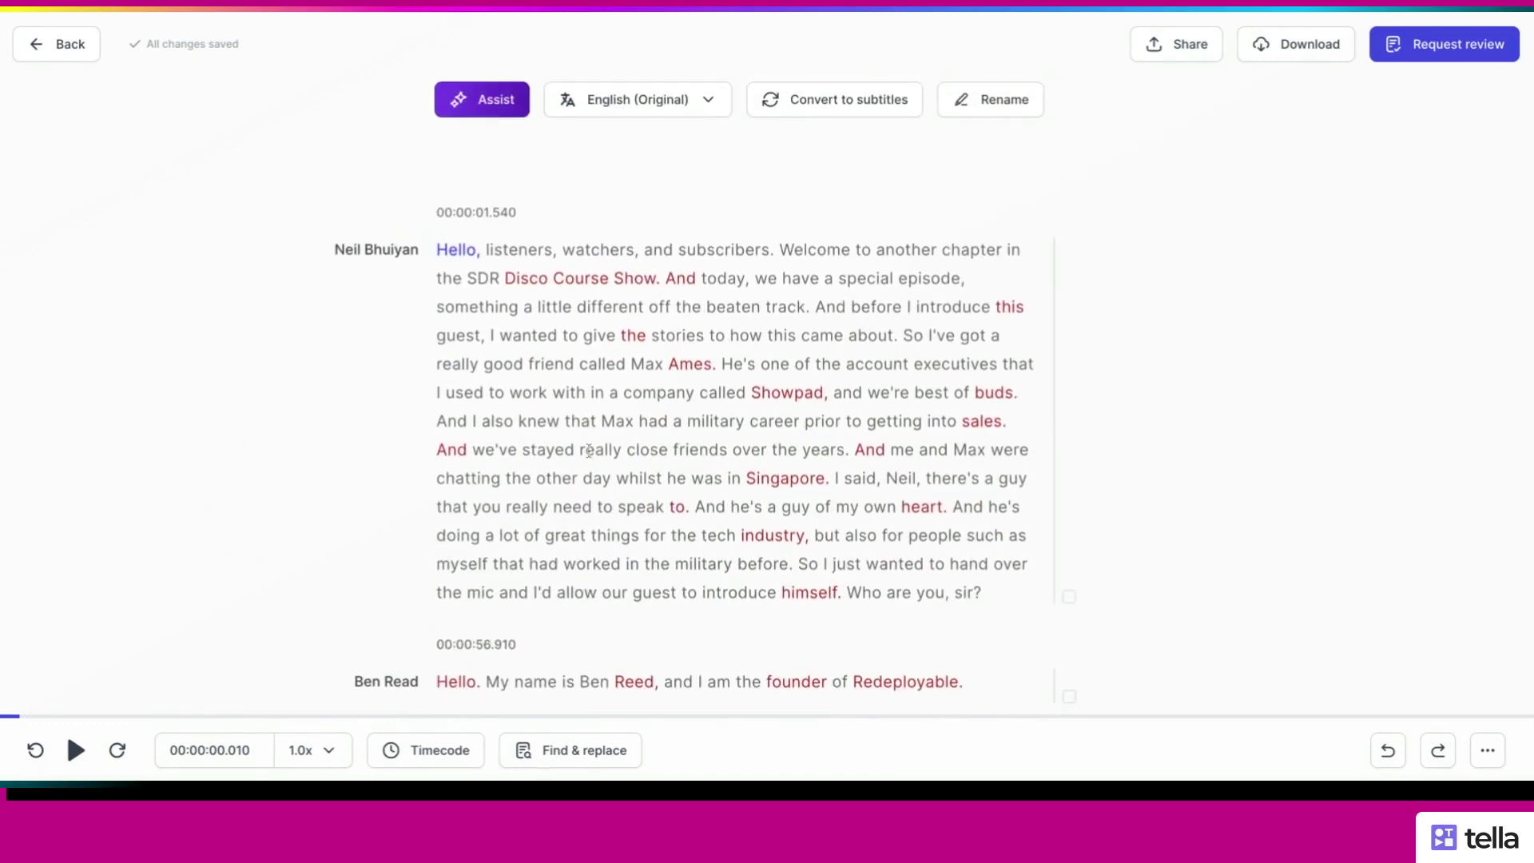
left_click_drag(437, 254, 825, 589)
left_click(759, 449)
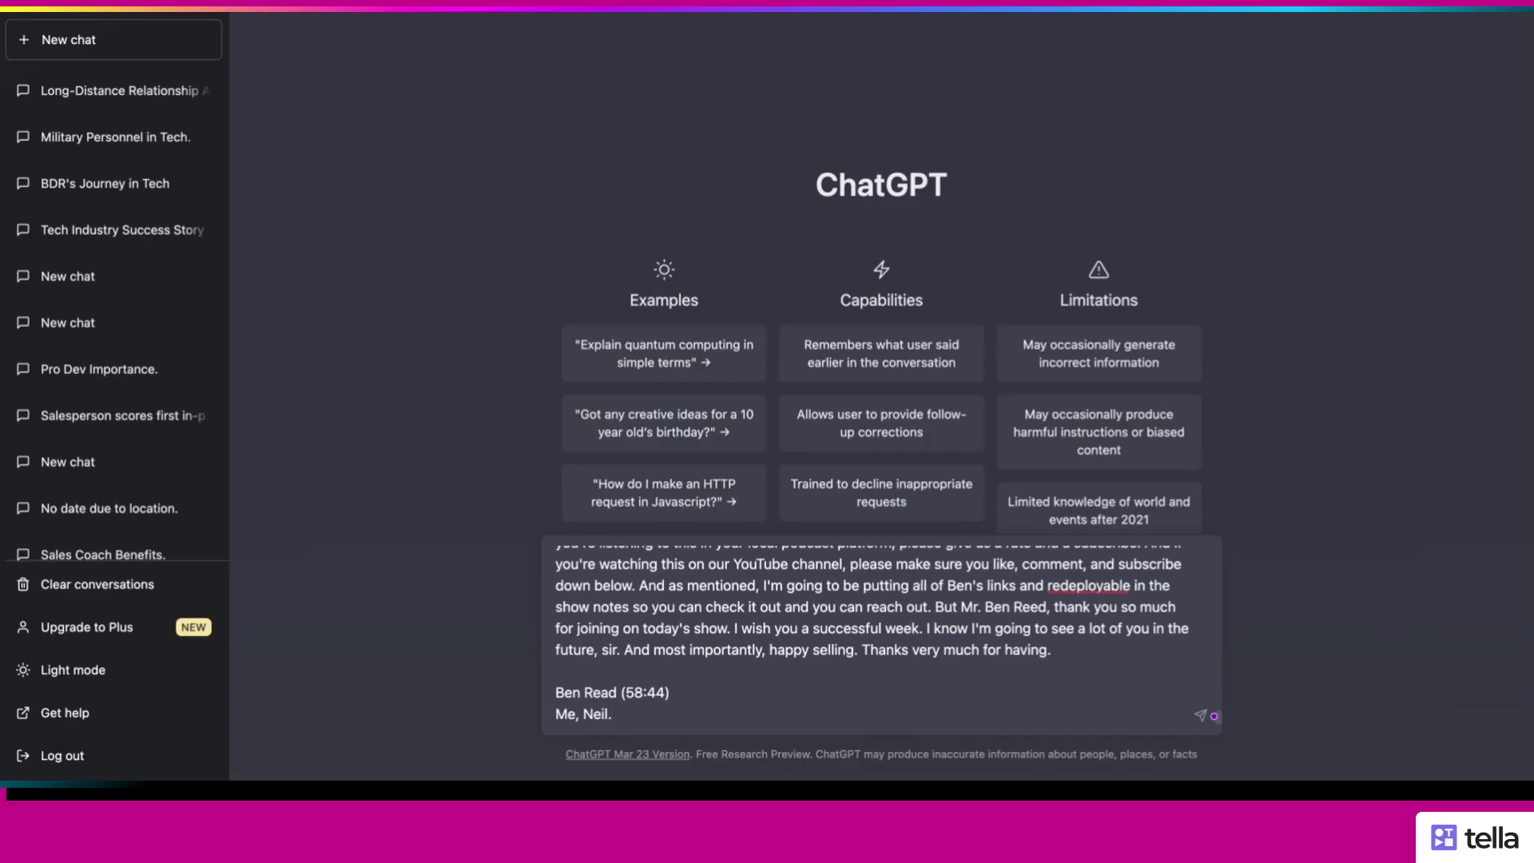
- Send the pasted Episode 071 transcript, hit the 'message too long' error, and select the message
left_click(1212, 714)
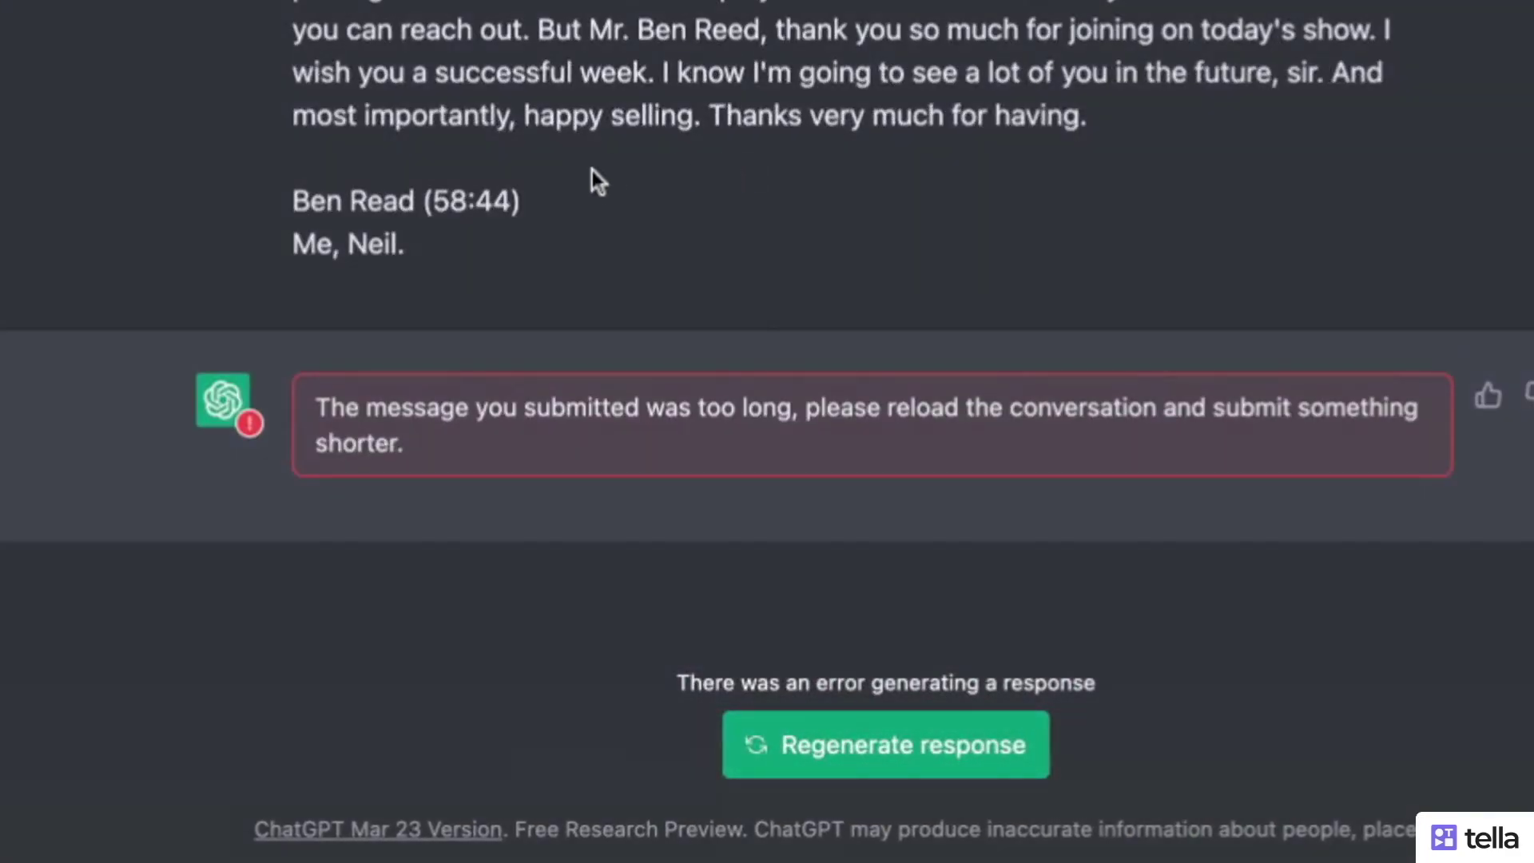
triple_click(542, 233)
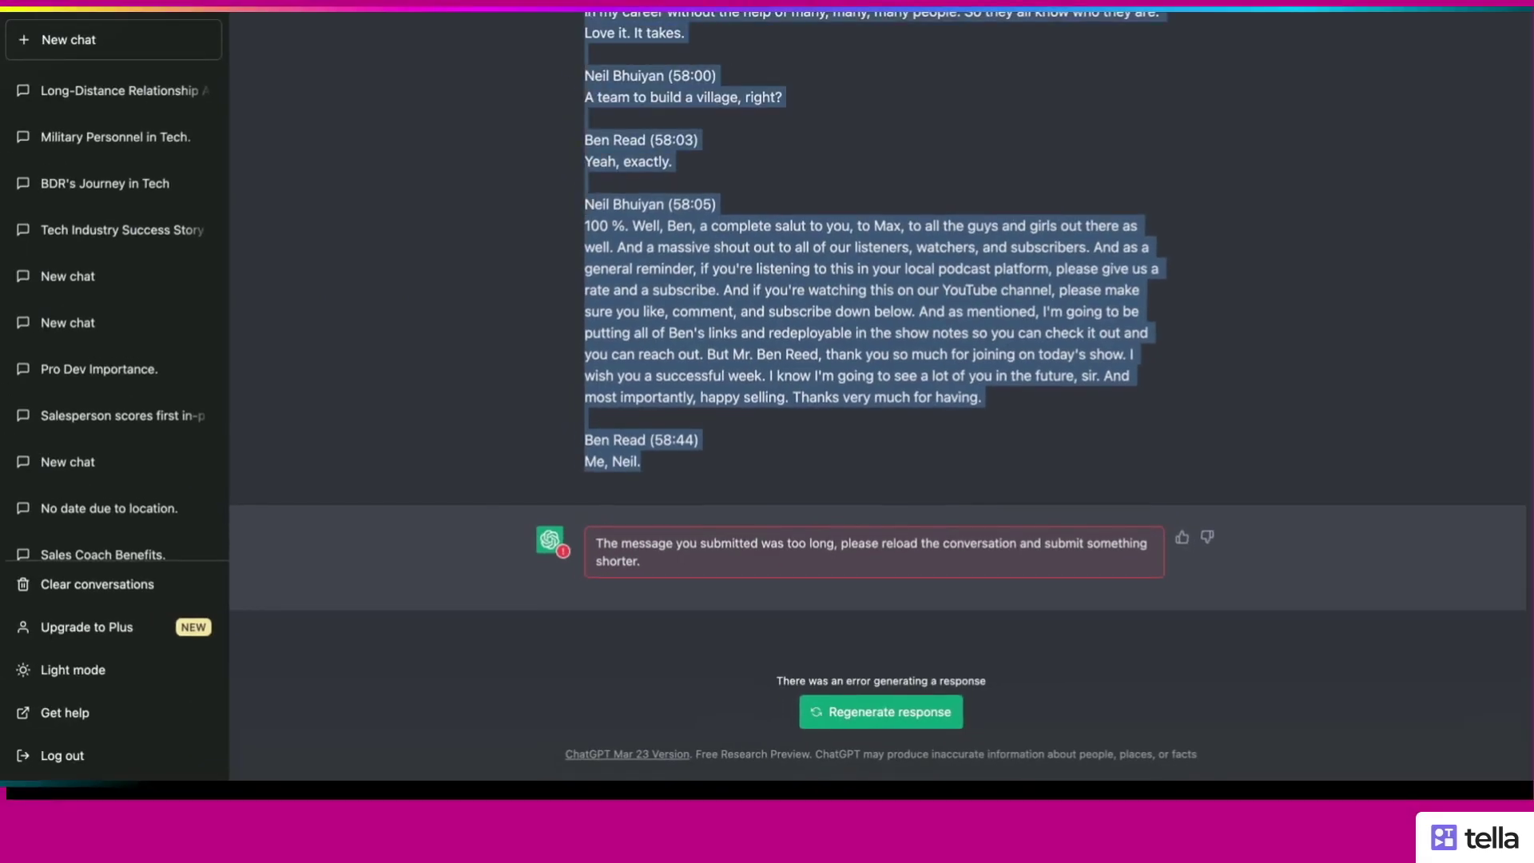
scroll(874, 367, "up", 4)
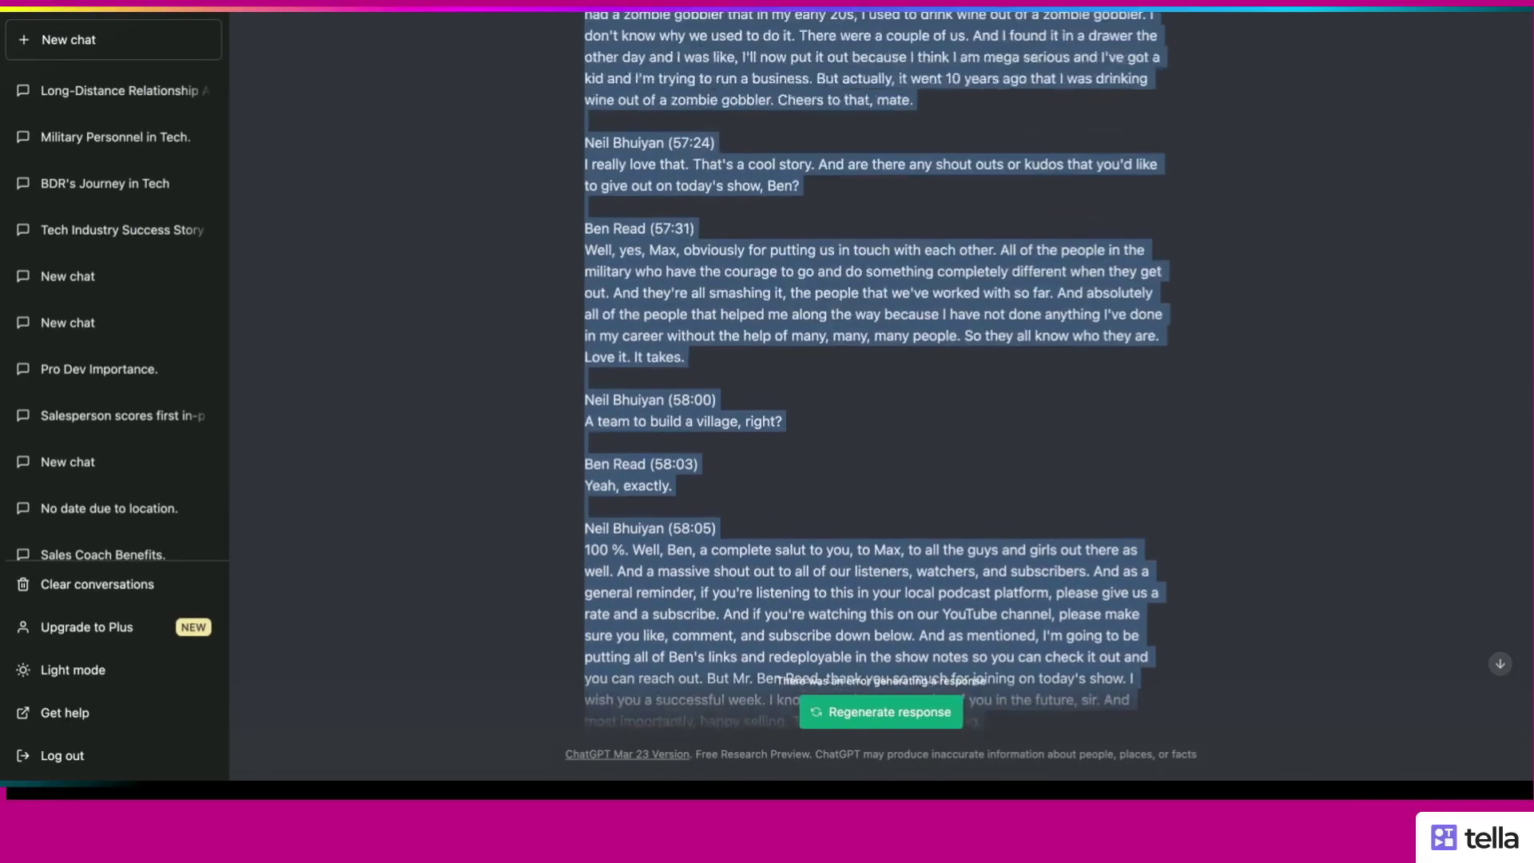
scroll(734, 400, "up", 6)
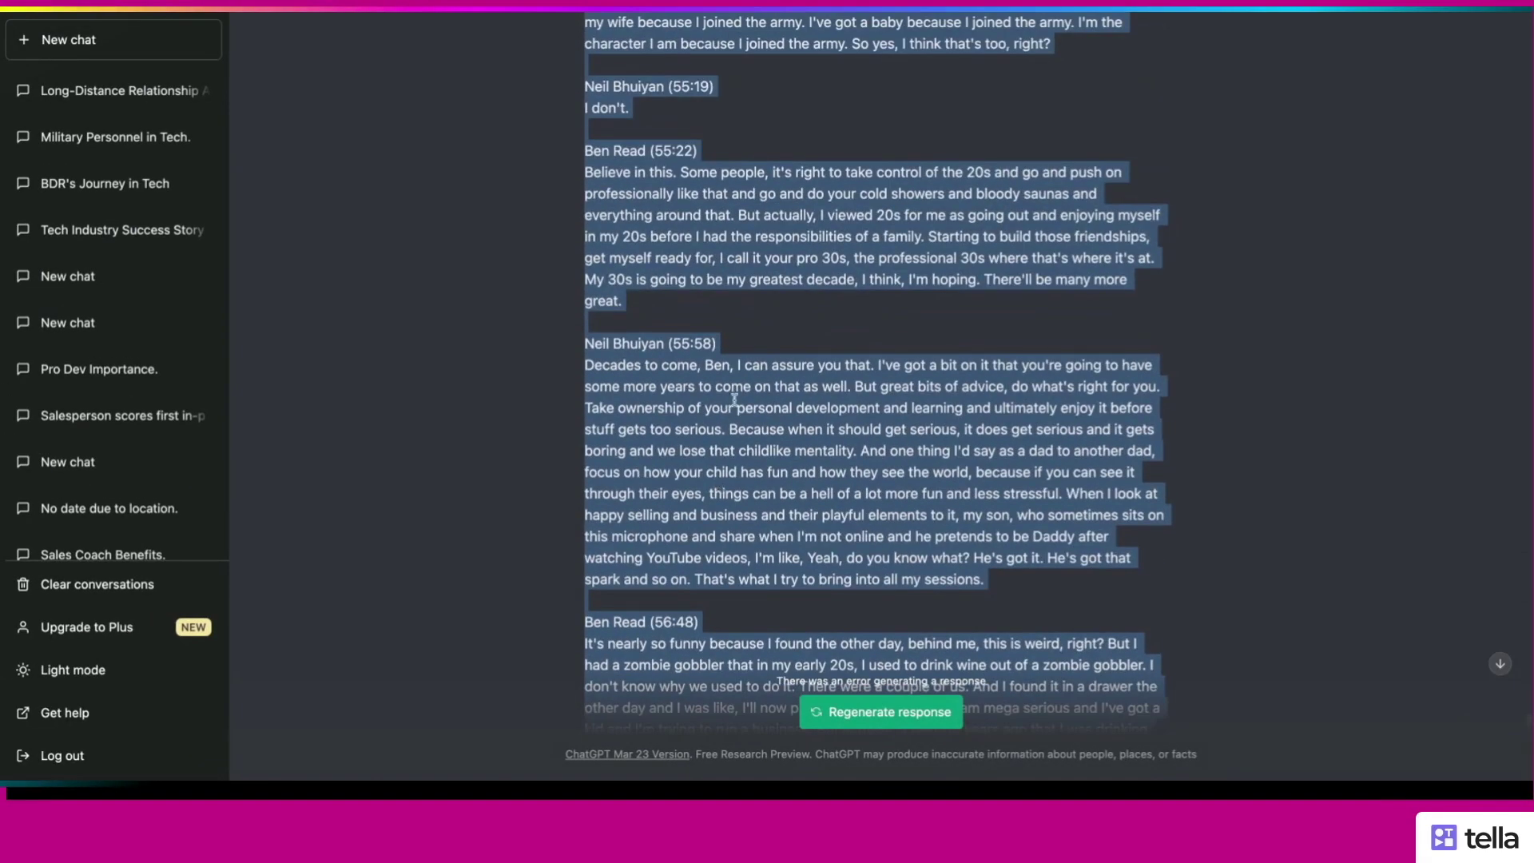
scroll(831, 392, "up", 3)
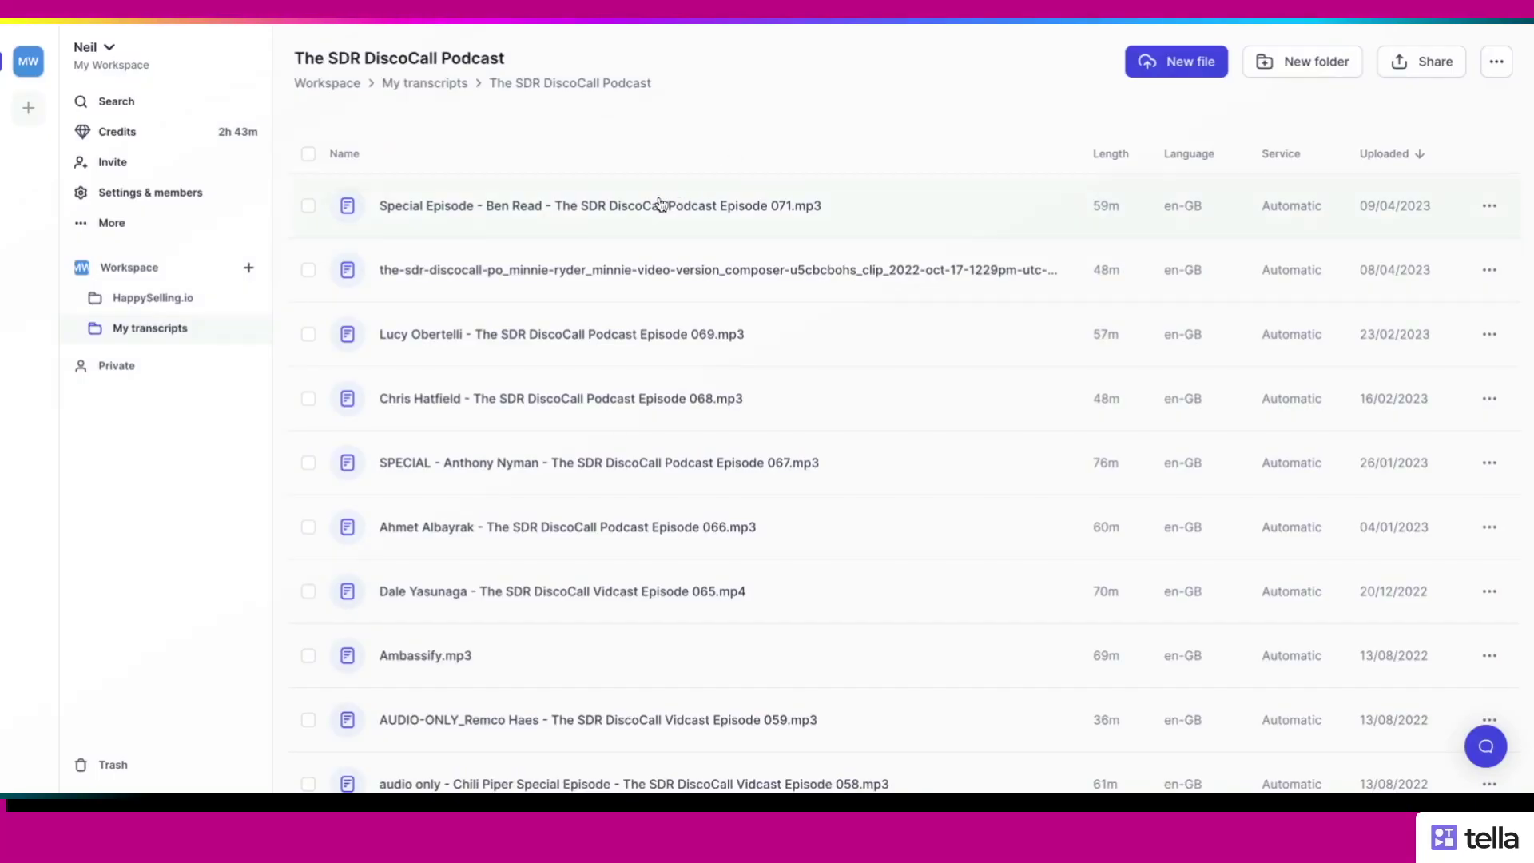
- Open the Episode 071 transcript and show its Summary, Chapters, Blogpost, Email and Ask anything options
left_click(653, 209)
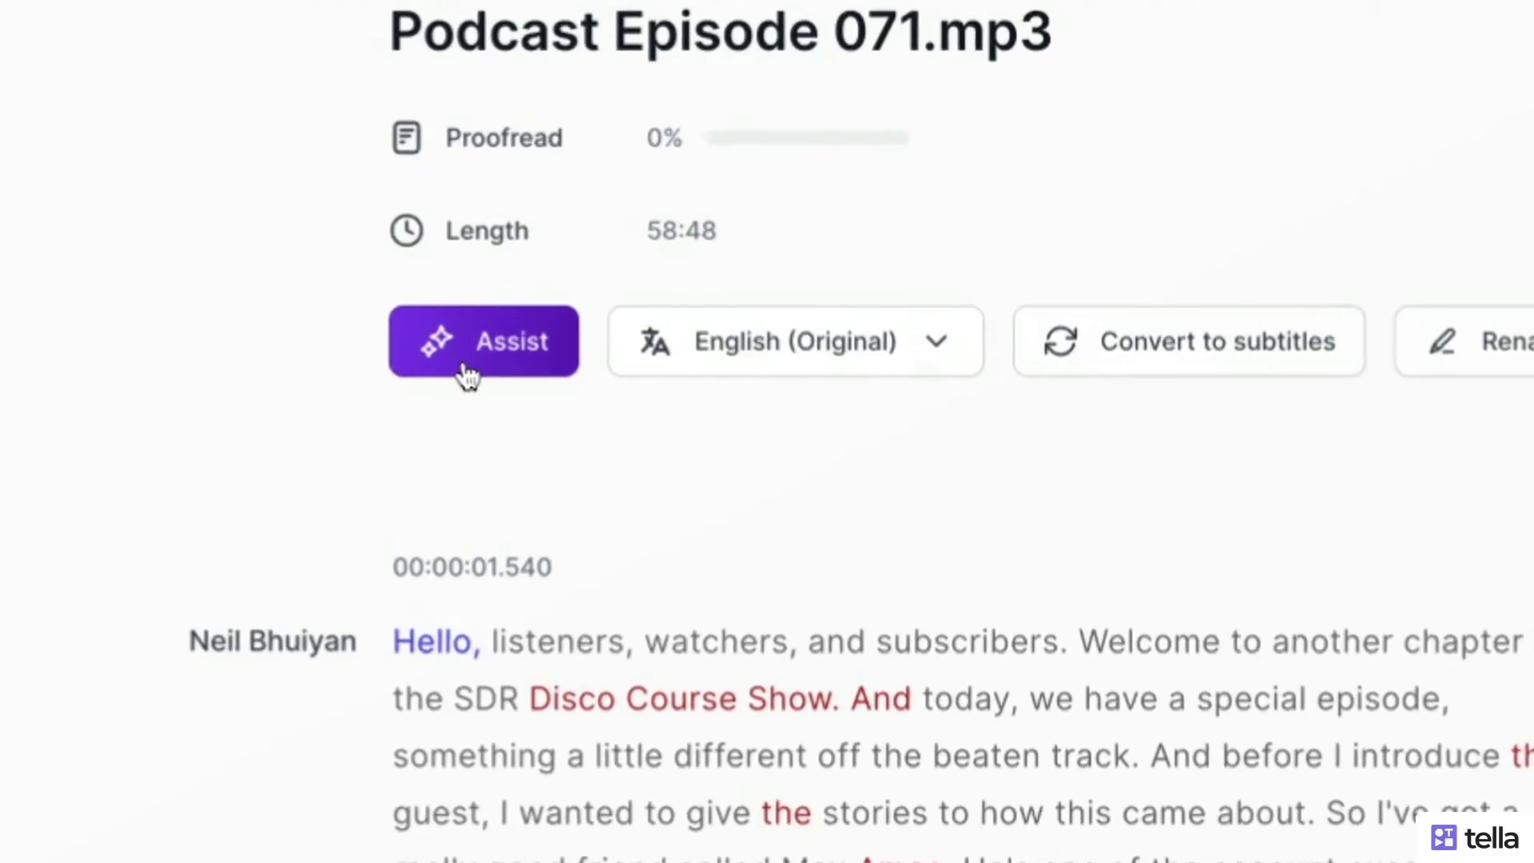
left_click(467, 375)
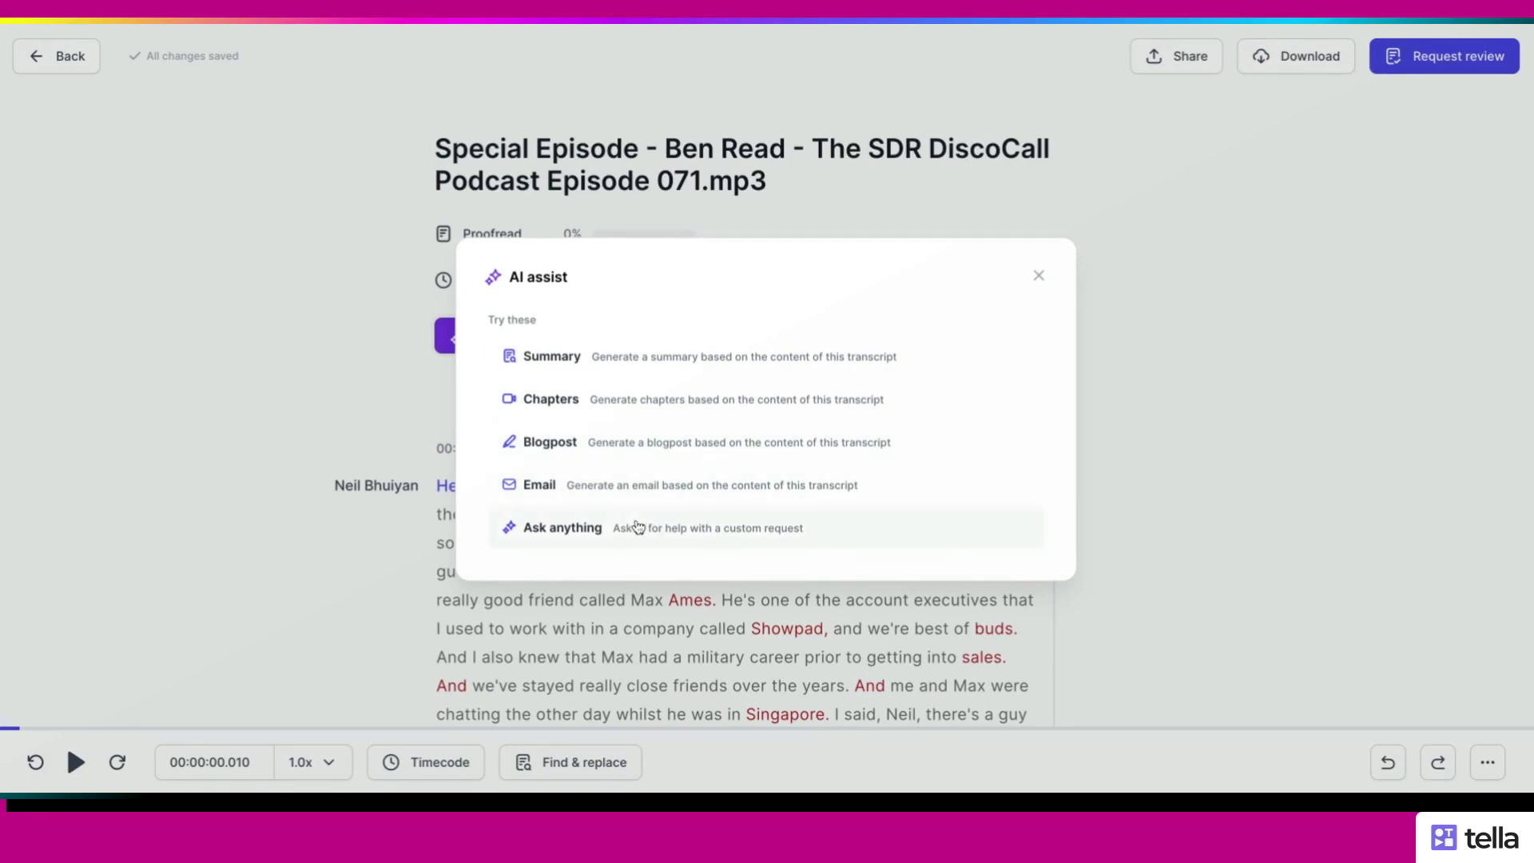
- Generate a Medium-length, Paragraph-style summary of the transcript and review the result
left_click(648, 361)
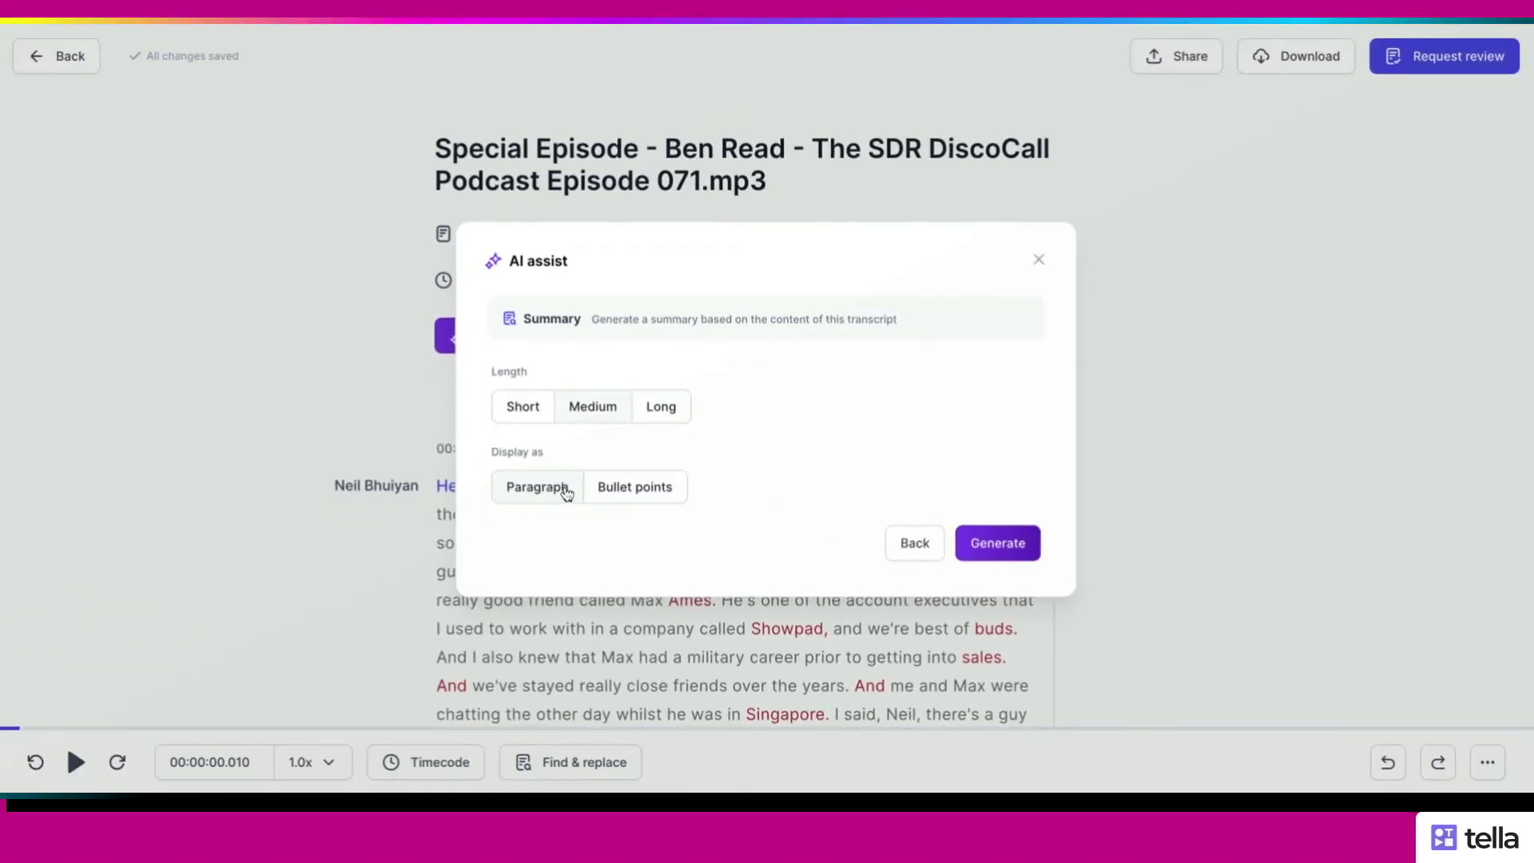
left_click(998, 544)
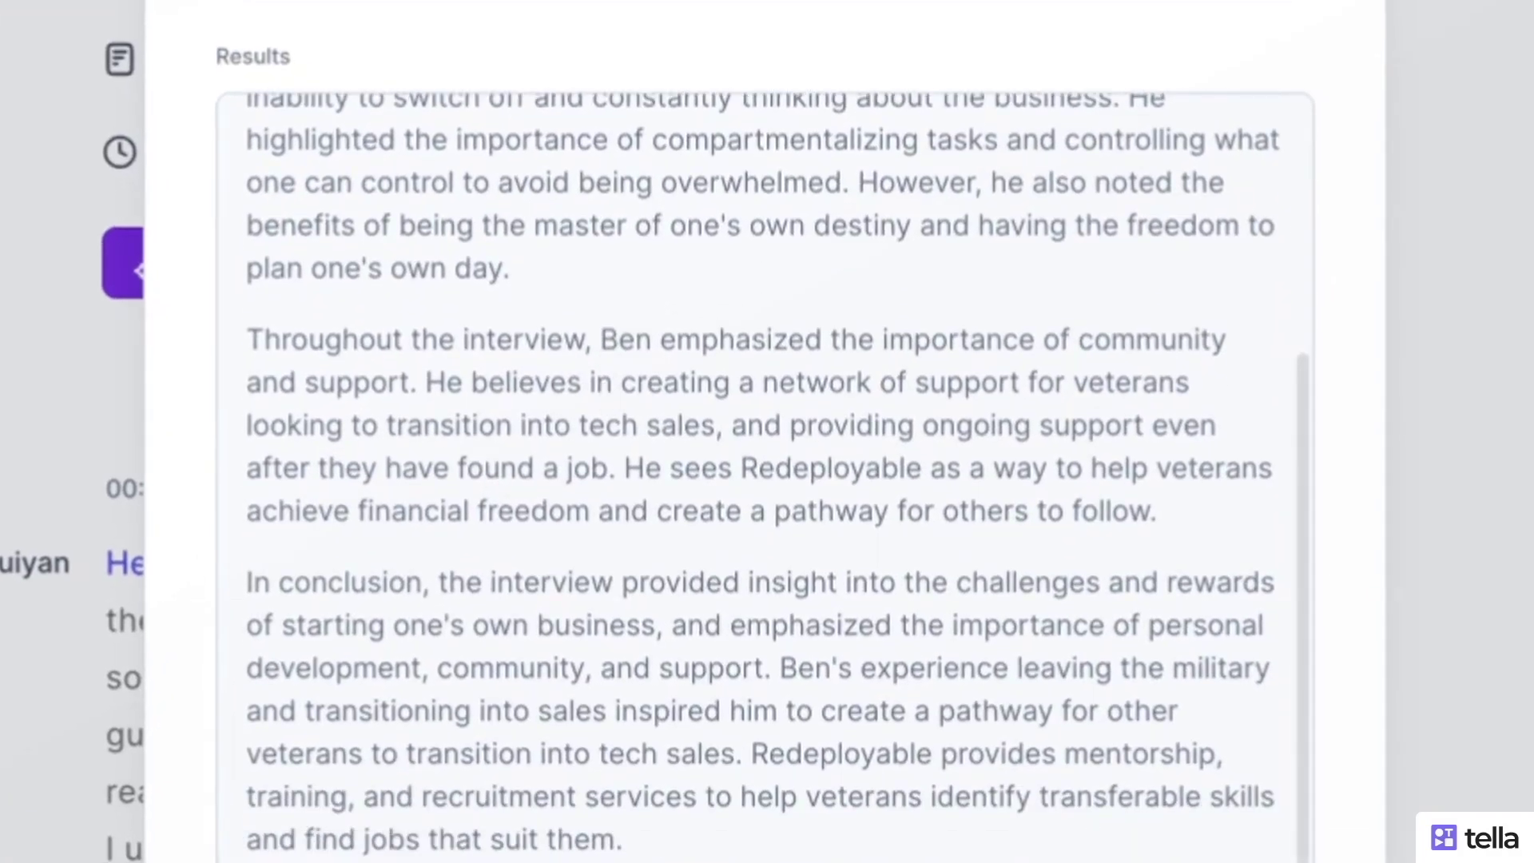
scroll(765, 476, "up", 5)
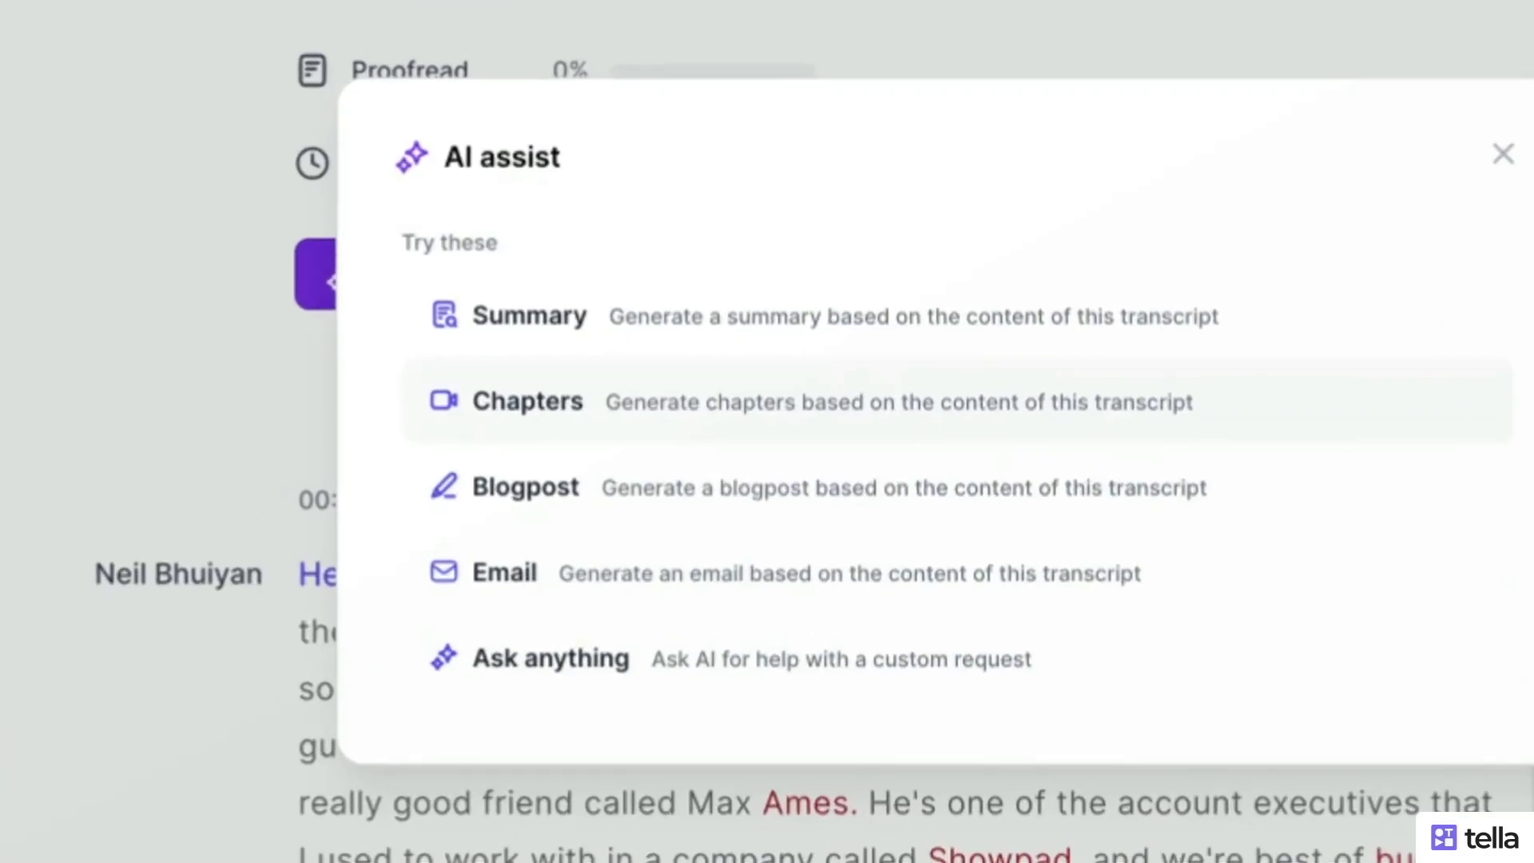
- Generate AI chapters for the transcript and review them, from 00:00:01 Introduction to 00:57:31 Shoutouts
left_click(926, 415)
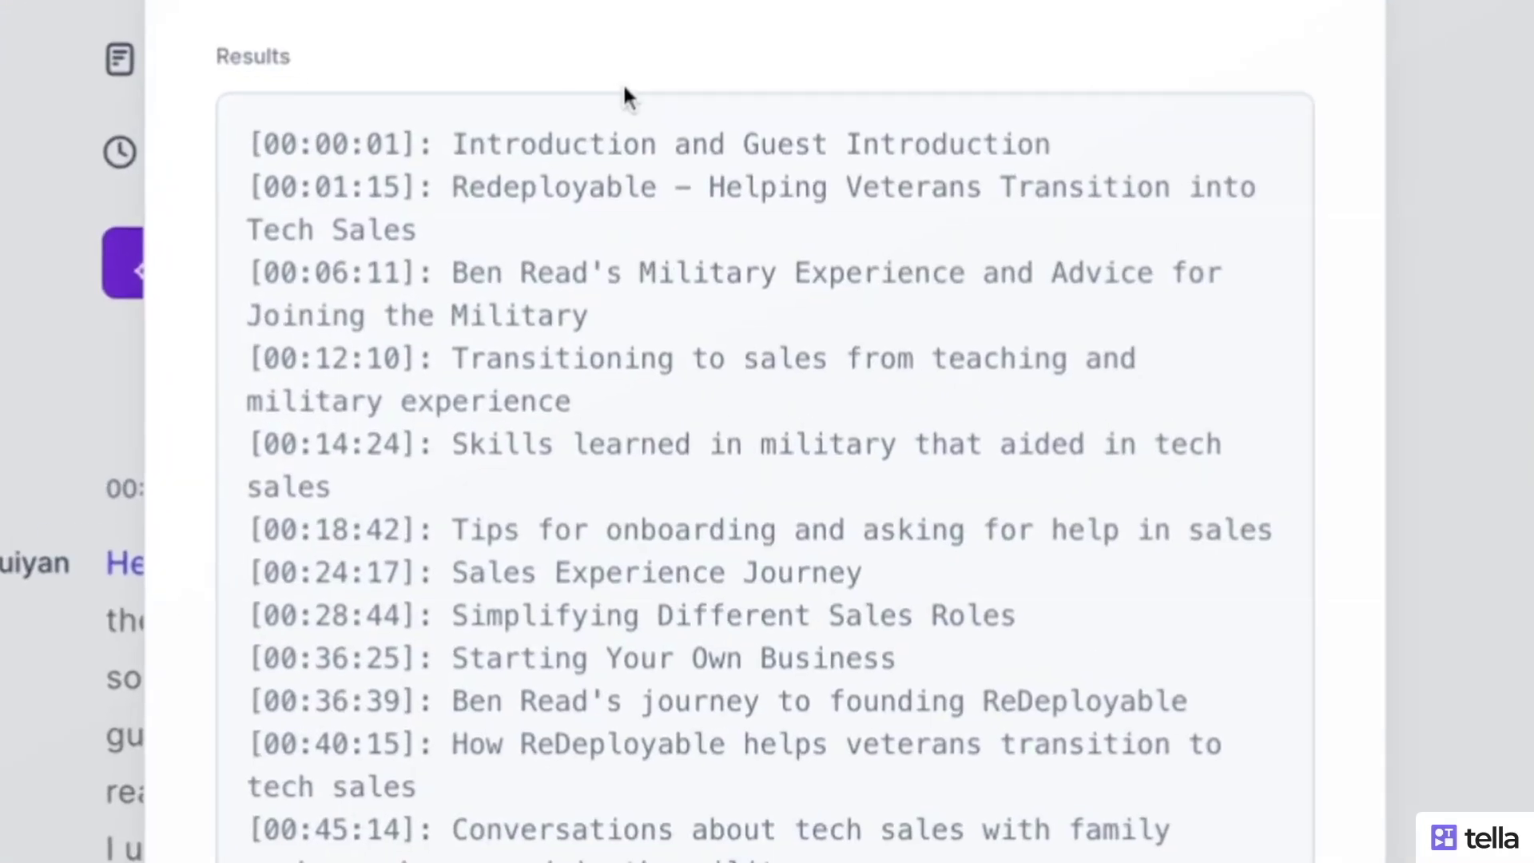
scroll(596, 301, "down", 2)
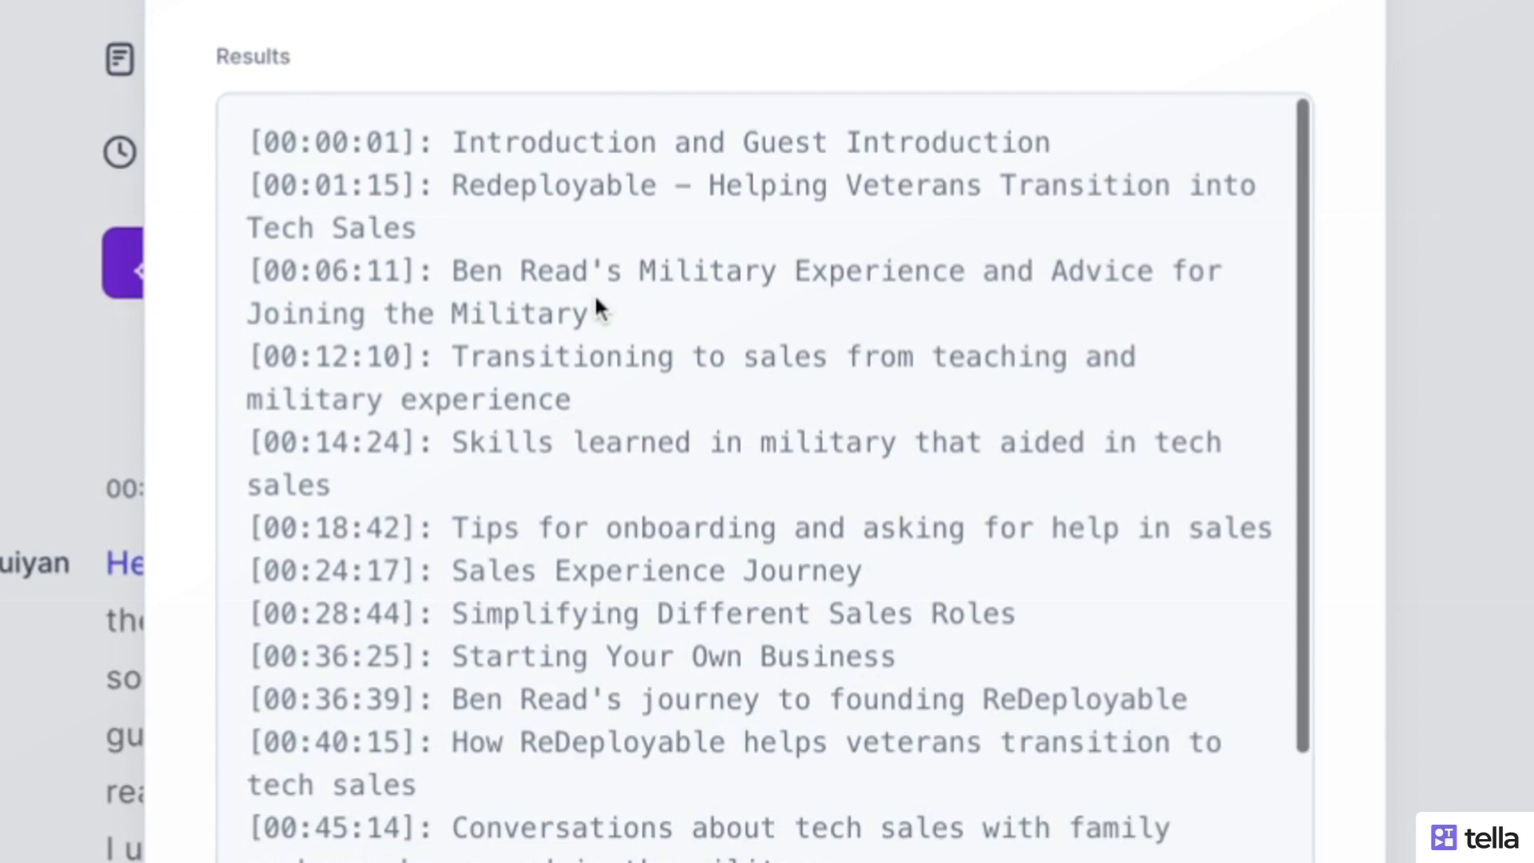
scroll(595, 300, "down", 1)
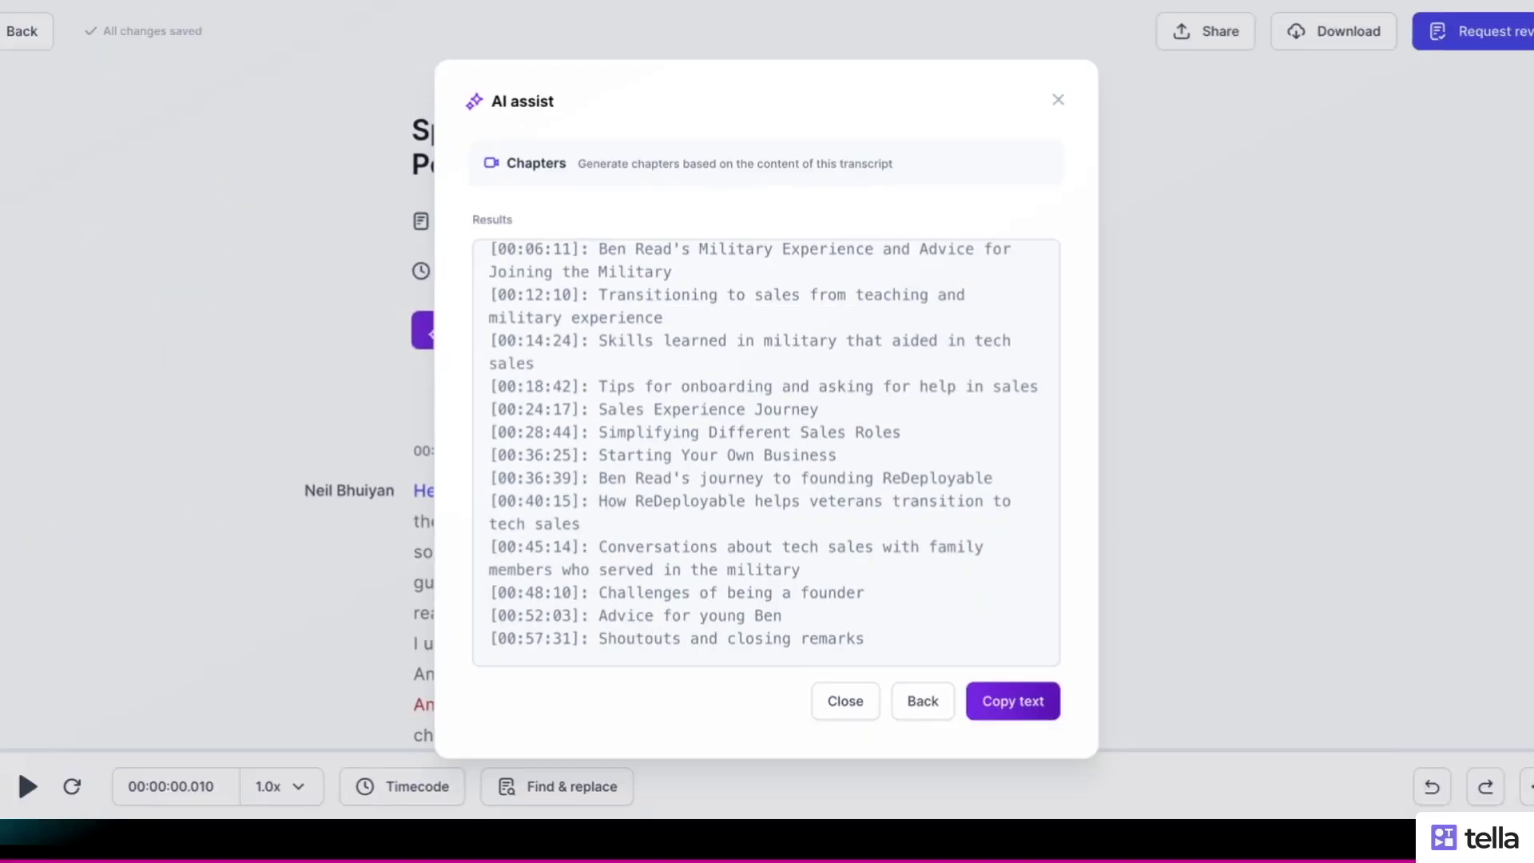
scroll(688, 334, "up", 3)
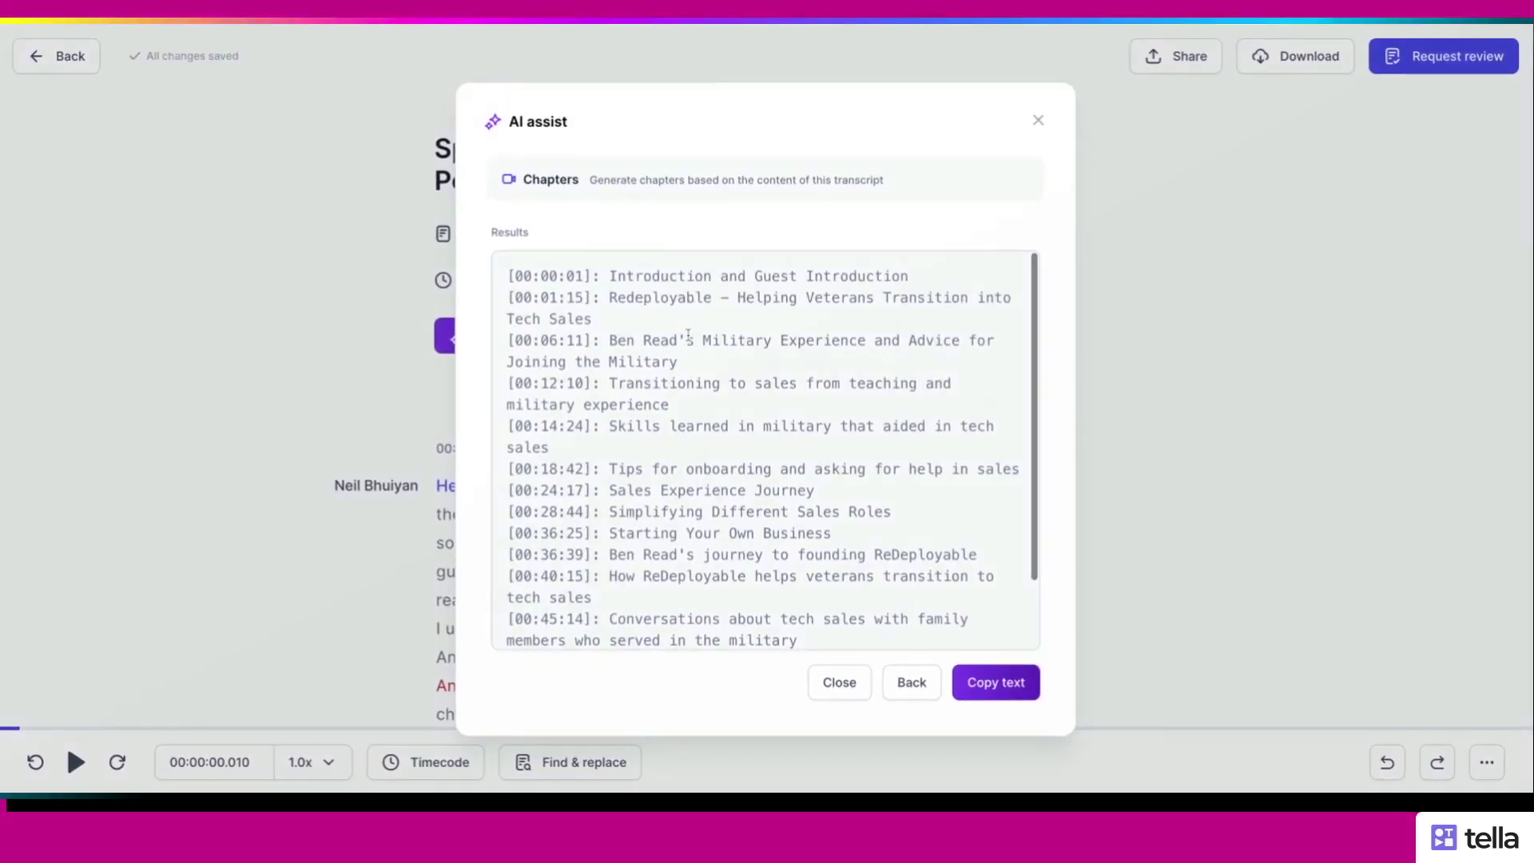